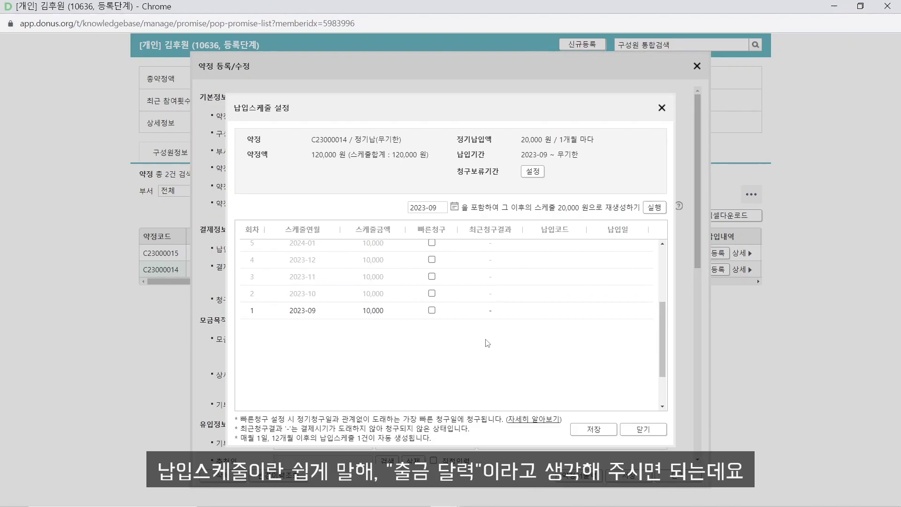
Step: Try to save the pledge with the 20,000 won regular payment without regenerating its payment schedule
{"action": "scroll", "coordinate": [488, 343], "scroll_direction": "up", "scroll_amount": 2}
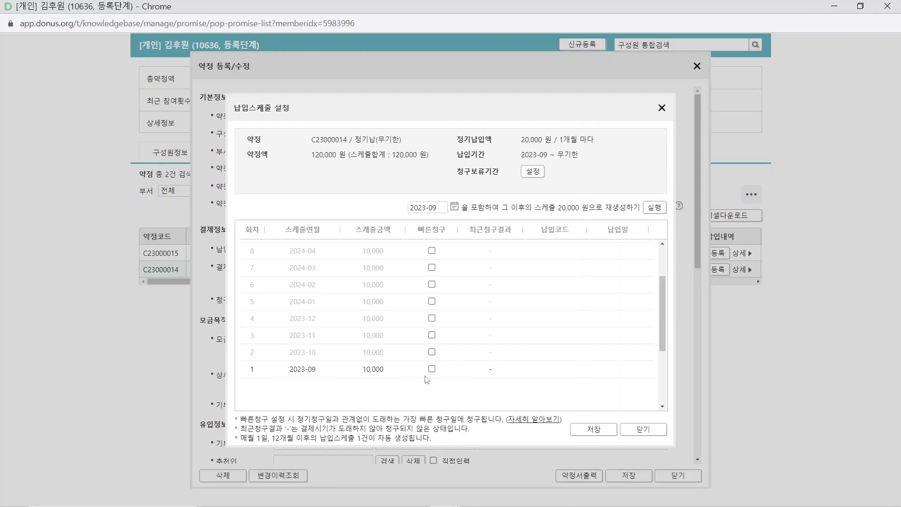
{"action": "left_click", "coordinate": [643, 429]}
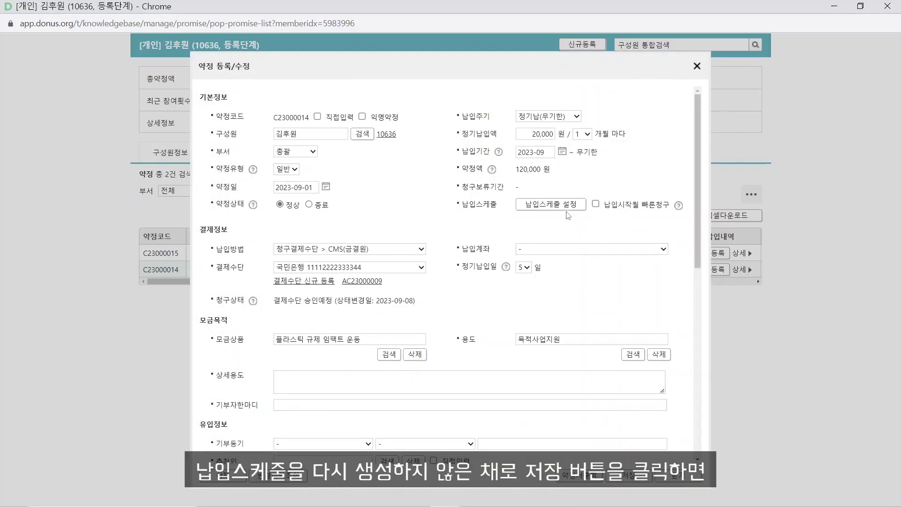
{"action": "left_click", "coordinate": [628, 475]}
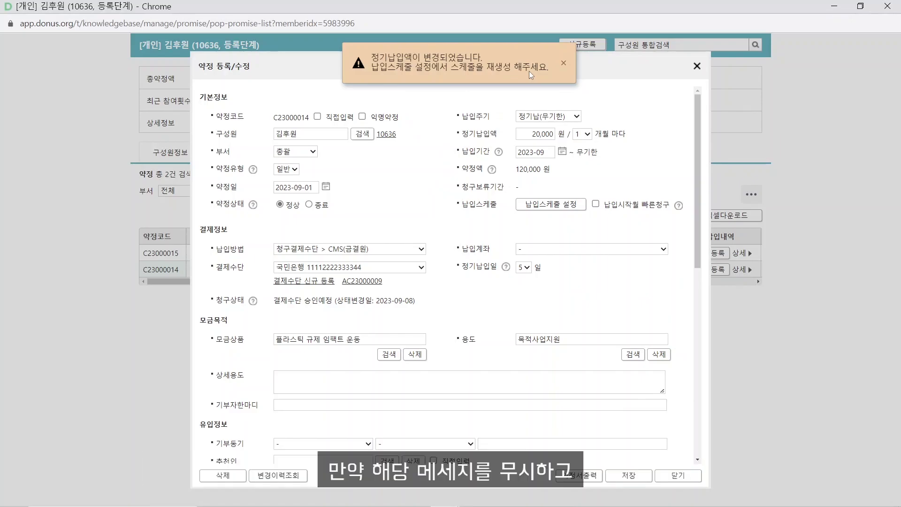
{"action": "left_click", "coordinate": [564, 63]}
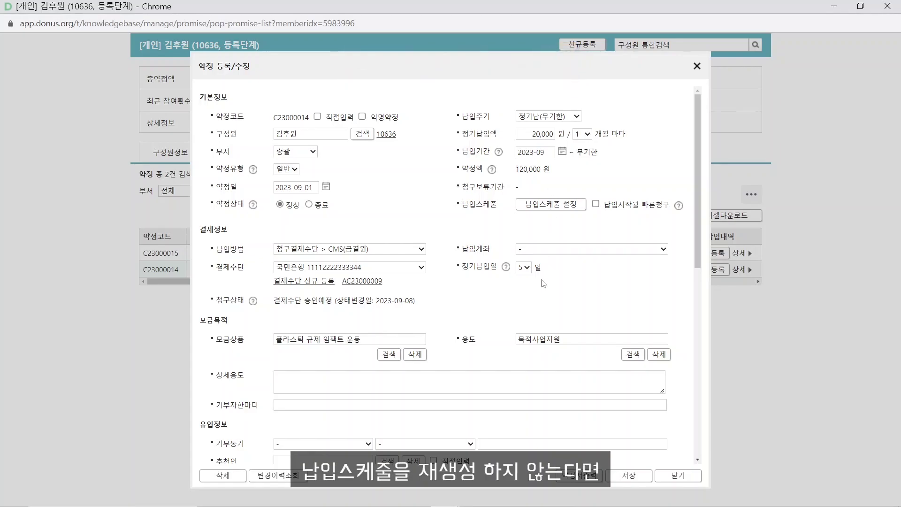
Step: Review the monthly amounts in the pledge's existing payment schedule and close it without changes
{"action": "left_click", "coordinate": [549, 209]}
{"action": "scroll", "coordinate": [392, 350], "scroll_direction": "up", "scroll_amount": 3}
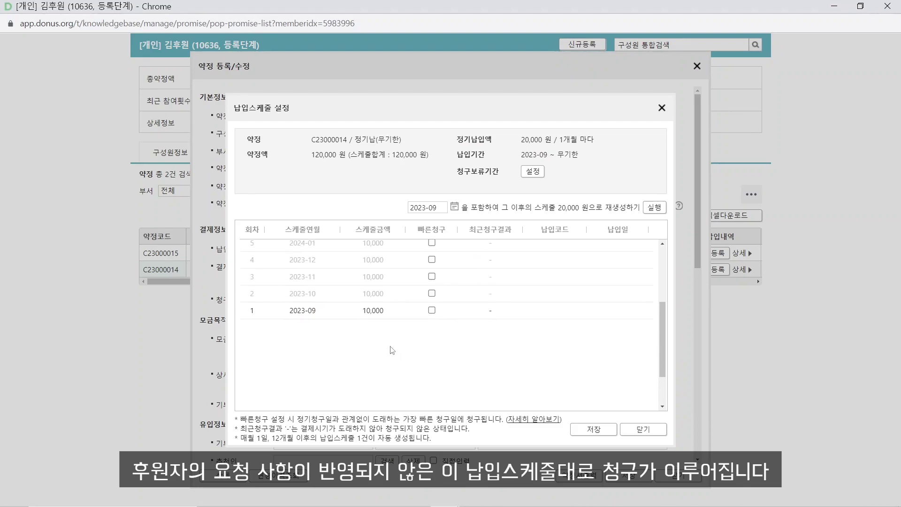
{"action": "scroll", "coordinate": [392, 350], "scroll_direction": "up", "scroll_amount": 1}
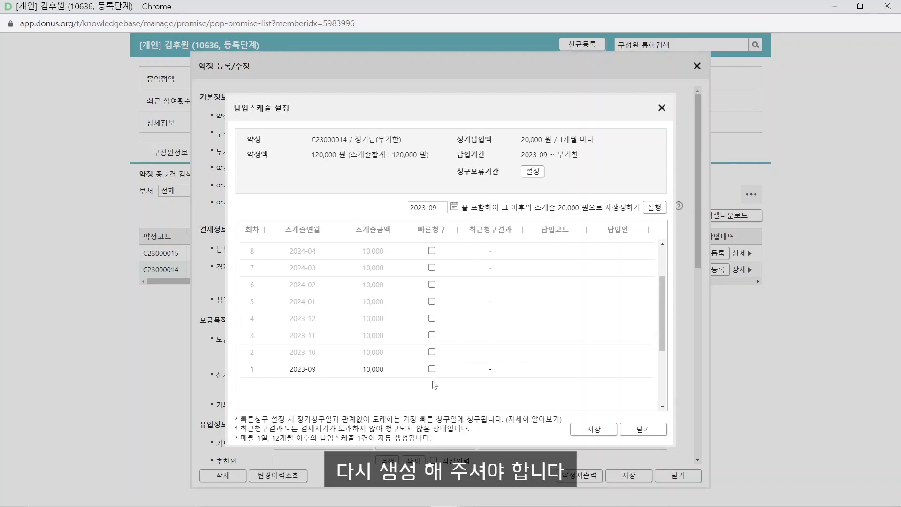
{"action": "left_click", "coordinate": [642, 428]}
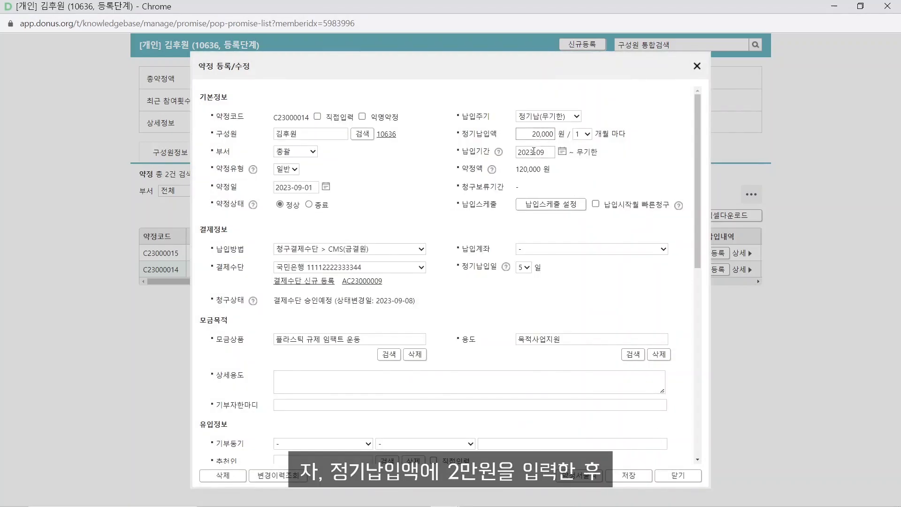
Step: Regenerate the pledge's payment schedule at 20,000 won from 2023-10 onward
{"action": "left_click", "coordinate": [557, 210]}
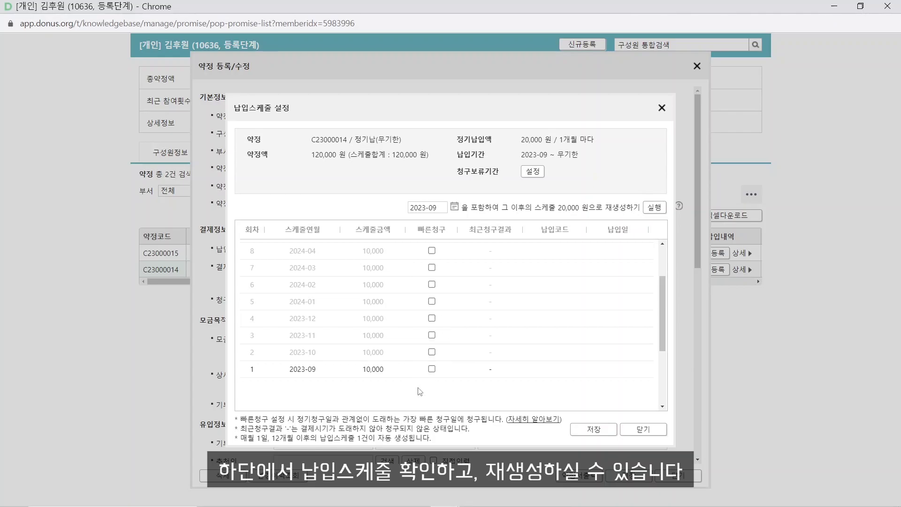
{"action": "left_click_drag", "start_coordinate": [322, 373], "coordinate": [286, 374]}
{"action": "left_click", "coordinate": [342, 389]}
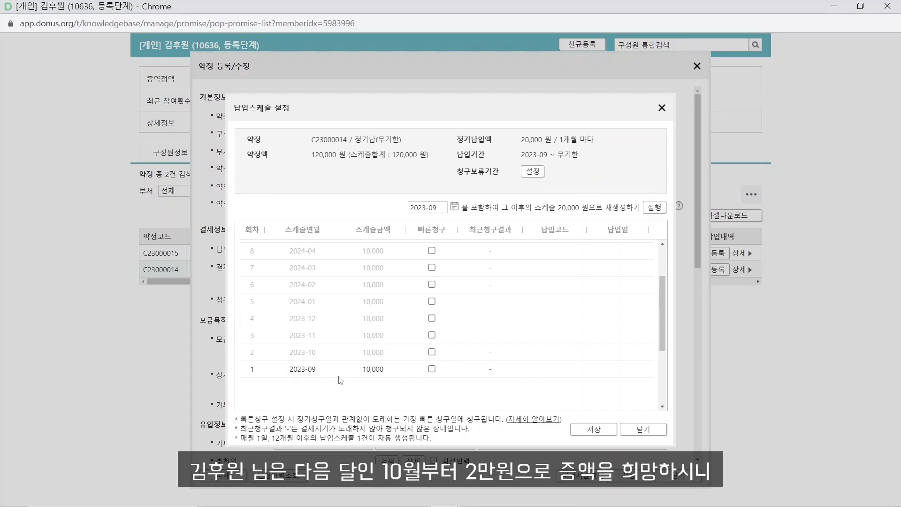
{"action": "left_click_drag", "start_coordinate": [318, 356], "coordinate": [289, 353]}
{"action": "left_click", "coordinate": [412, 357]}
{"action": "left_click", "coordinate": [446, 211]}
{"action": "left_click", "coordinate": [433, 303]}
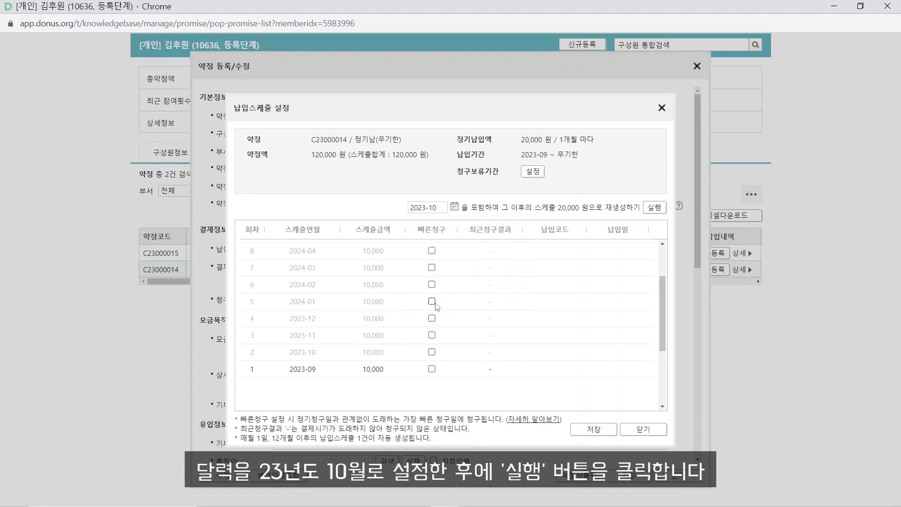
{"action": "left_click", "coordinate": [650, 212]}
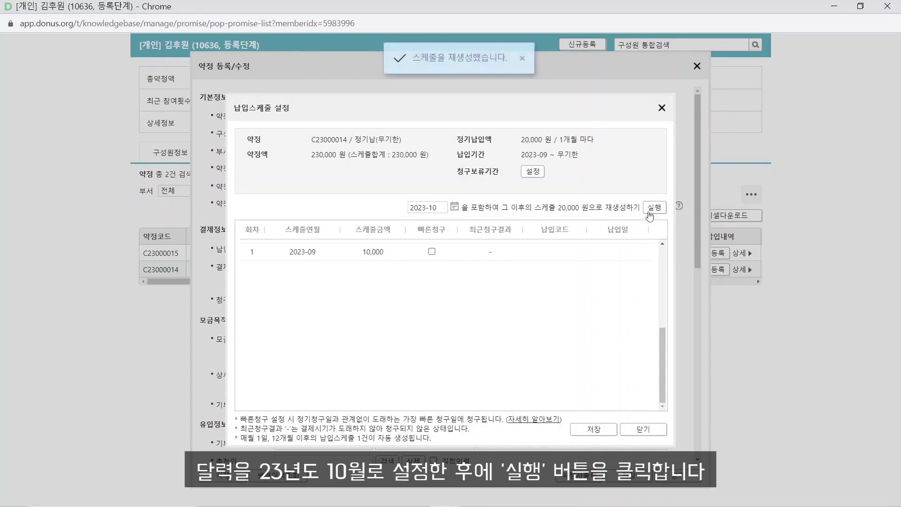
Step: Check the regenerated amounts from 2023-10 and save both the payment schedule and the pledge
{"action": "scroll", "coordinate": [472, 366], "scroll_direction": "up", "scroll_amount": 2}
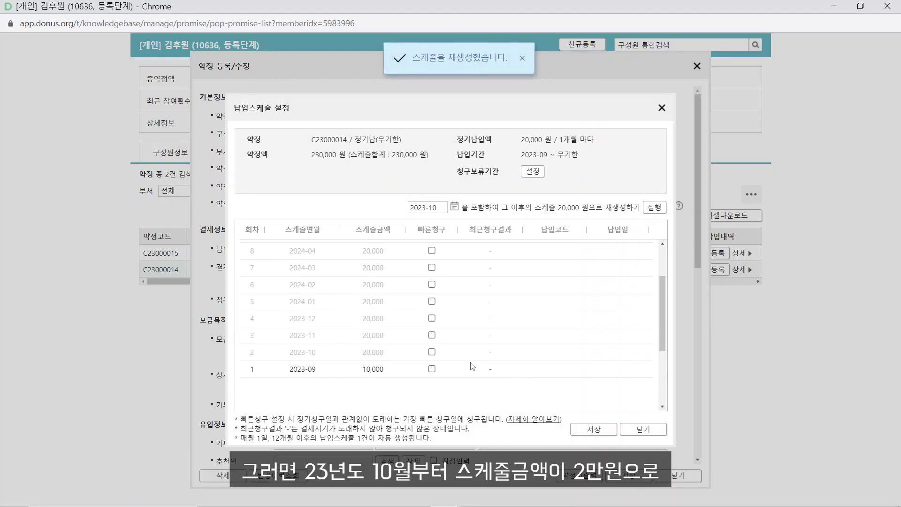
{"action": "left_click_drag", "start_coordinate": [320, 356], "coordinate": [283, 358]}
{"action": "left_click", "coordinate": [340, 354]}
{"action": "left_click_drag", "start_coordinate": [387, 356], "coordinate": [350, 358]}
{"action": "left_click", "coordinate": [394, 357]}
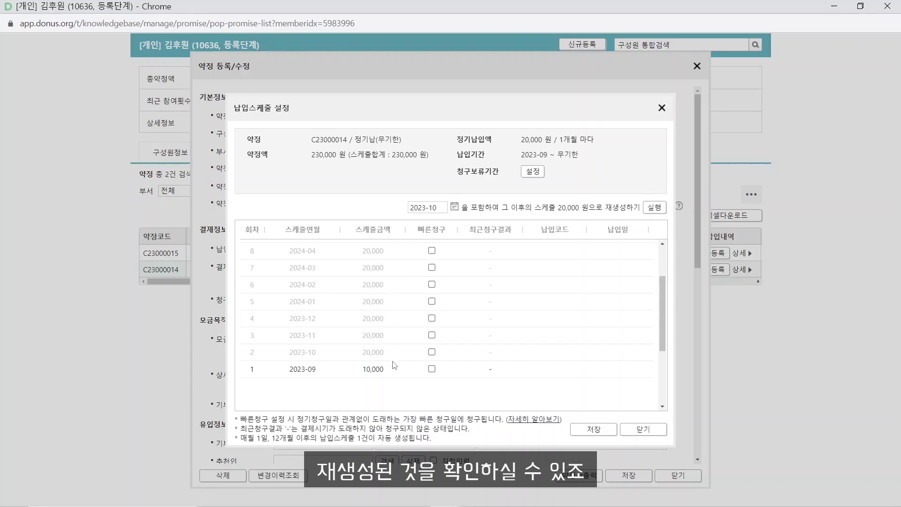
{"action": "left_click", "coordinate": [597, 432]}
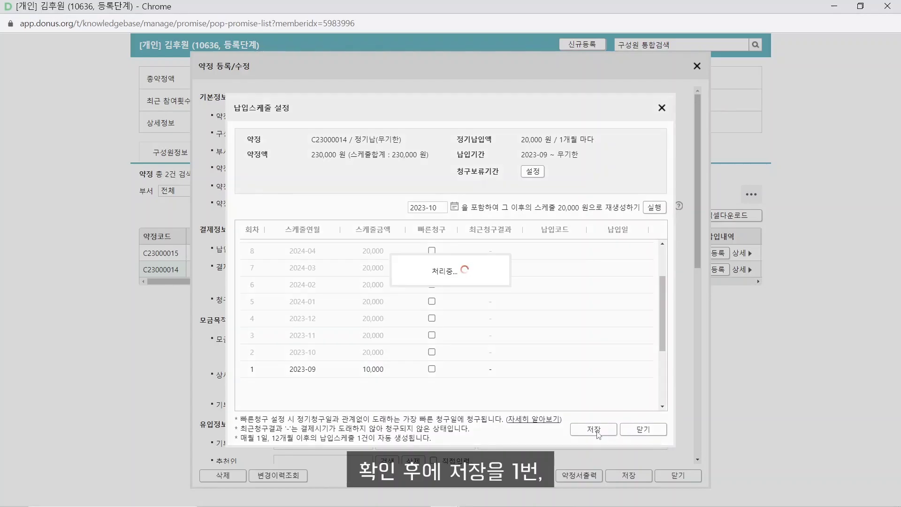
{"action": "left_click", "coordinate": [628, 475]}
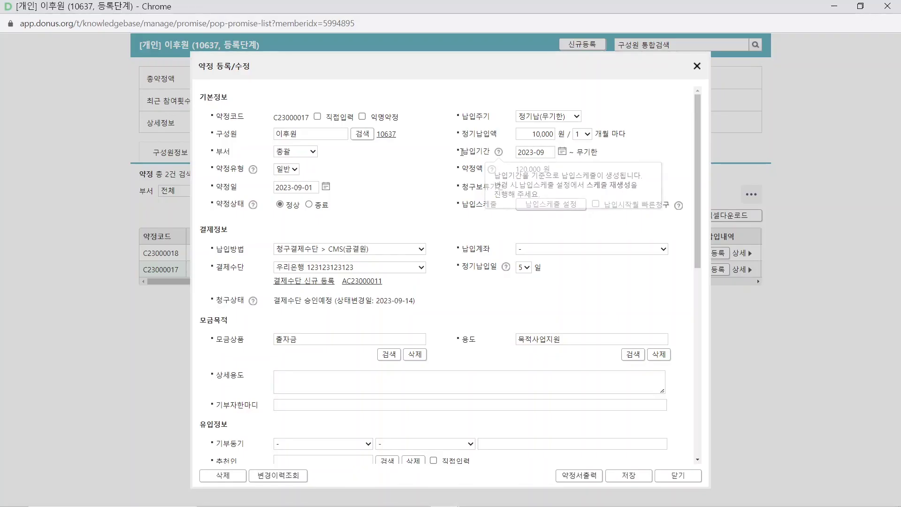
Step: Set the start month of the pledge's payment period (납입기간) to 2023-10
{"action": "left_click", "coordinate": [535, 155]}
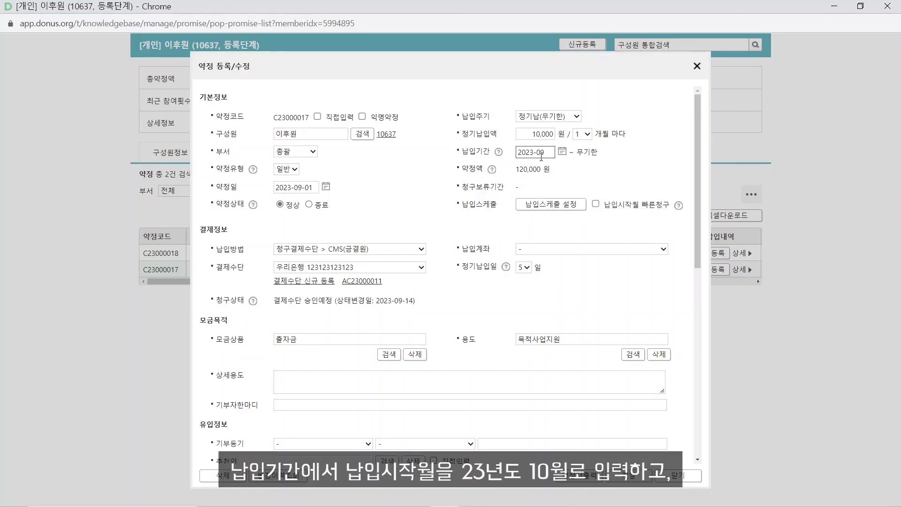
{"action": "left_click", "coordinate": [540, 155]}
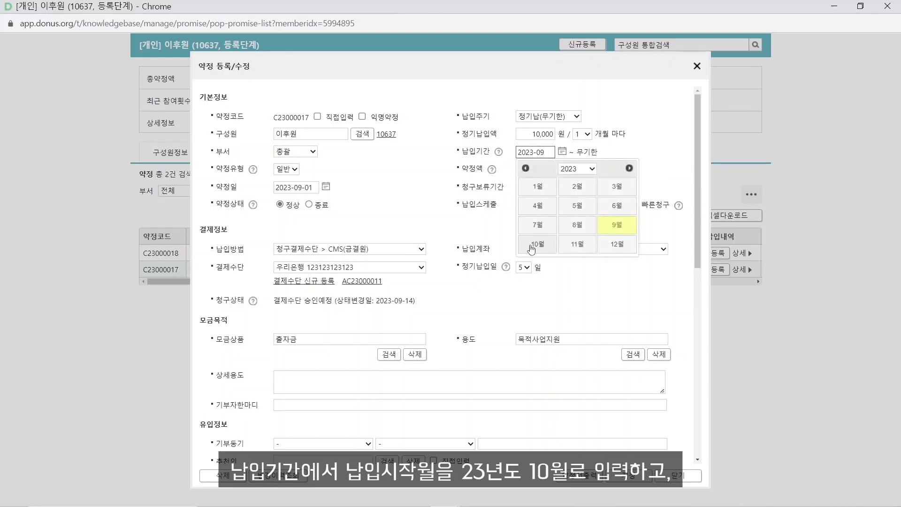
{"action": "left_click", "coordinate": [531, 247]}
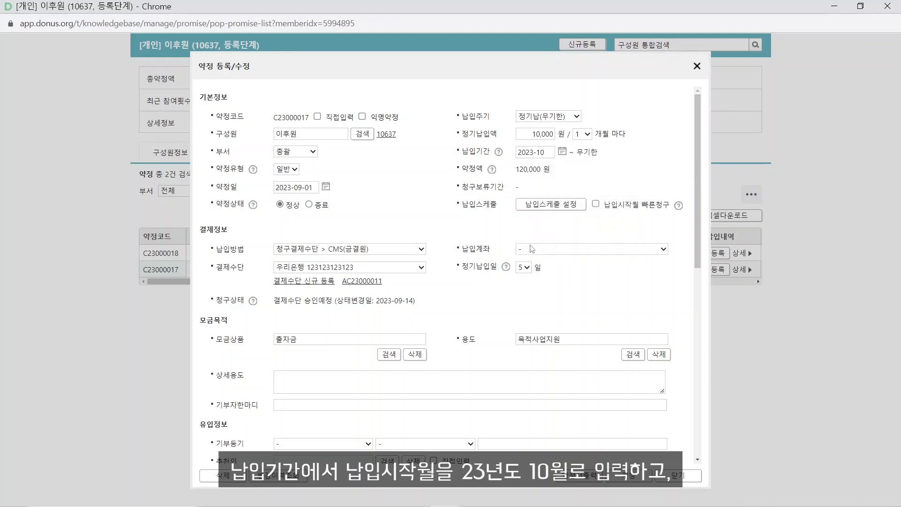
Step: Regenerate the 10,000 won payment schedule using 2023-09 as the base month, so the September entry is dropped
{"action": "left_click", "coordinate": [552, 206]}
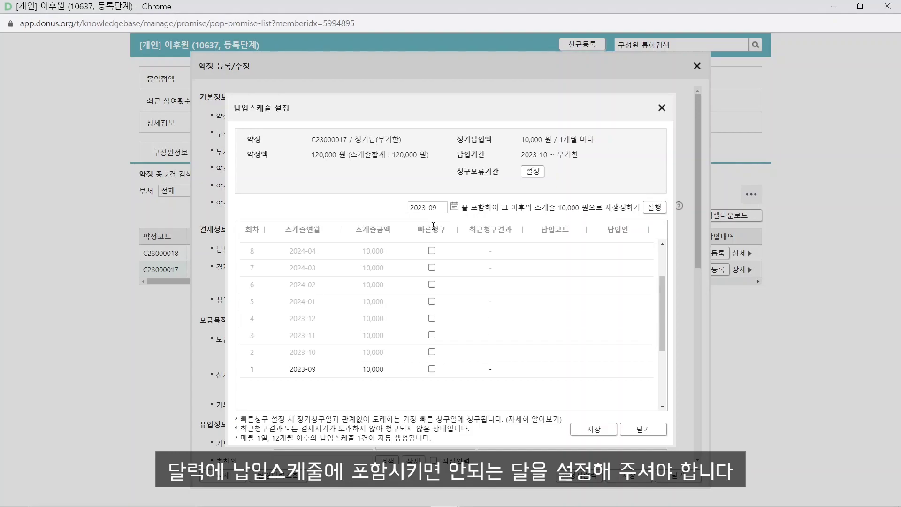
{"action": "left_click_drag", "start_coordinate": [290, 356], "coordinate": [327, 353]}
{"action": "left_click", "coordinate": [347, 352]}
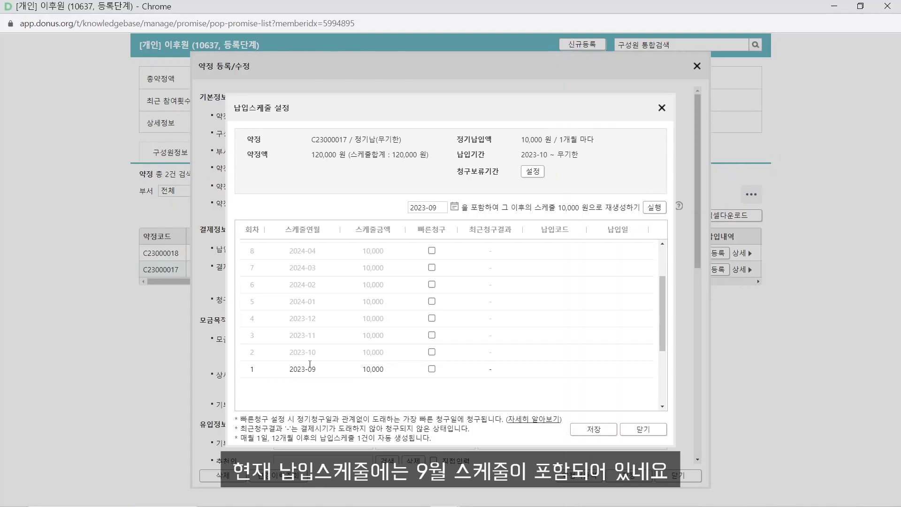
{"action": "left_click_drag", "start_coordinate": [290, 352], "coordinate": [329, 355]}
{"action": "left_click", "coordinate": [338, 358]}
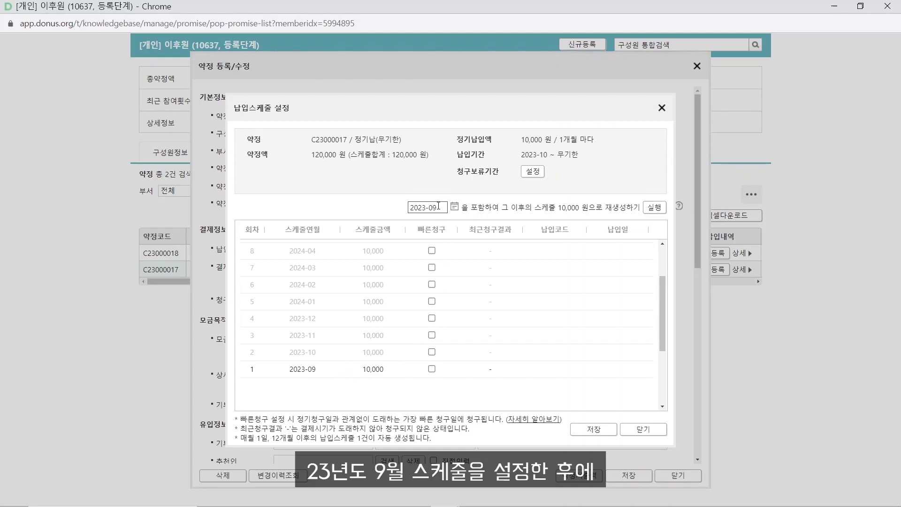
{"action": "left_click", "coordinate": [652, 208]}
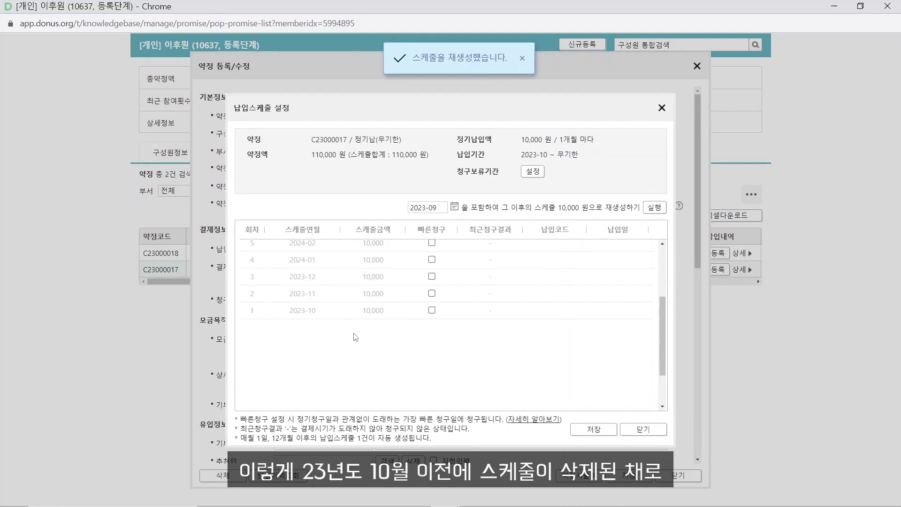
Step: Check the first entries of the regenerated schedule and save both the payment schedule and the pledge
{"action": "scroll", "coordinate": [387, 356], "scroll_direction": "up", "scroll_amount": 1}
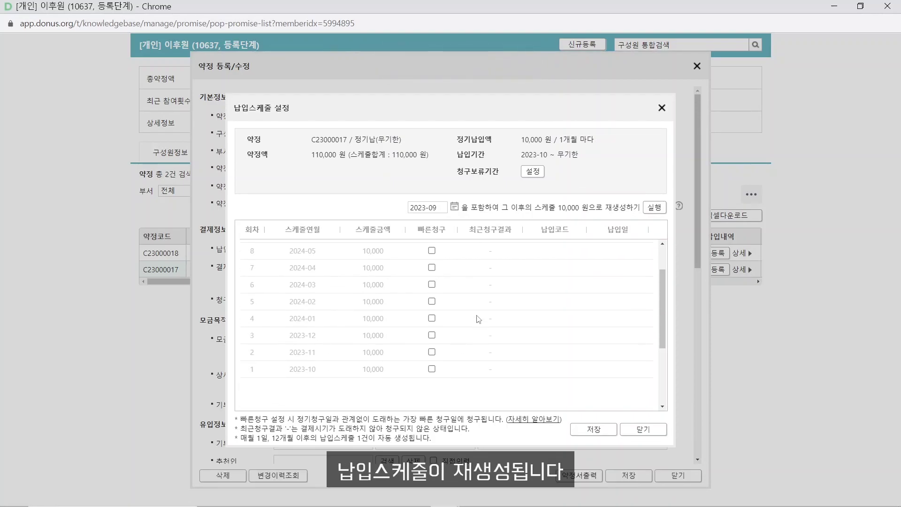
{"action": "scroll", "coordinate": [477, 319], "scroll_direction": "down", "scroll_amount": 1}
{"action": "left_click", "coordinate": [593, 430]}
{"action": "left_click", "coordinate": [619, 476]}
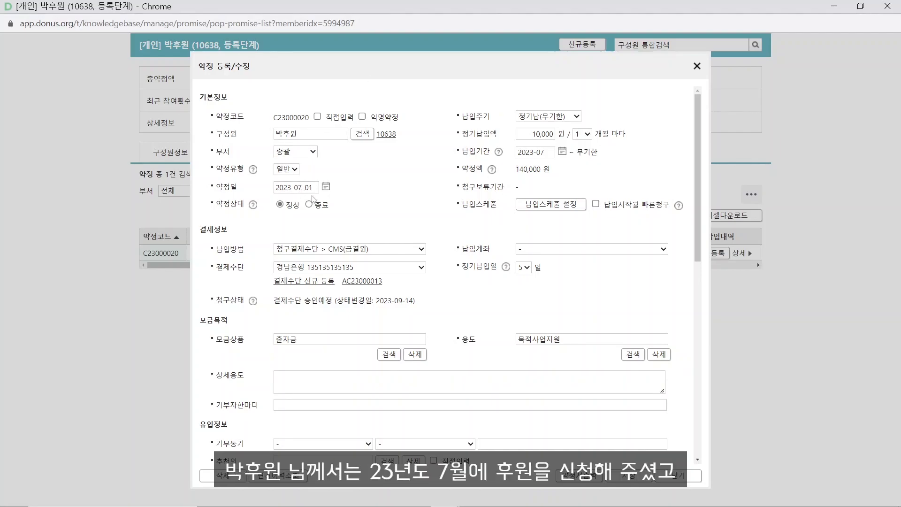
Step: Open the pledge's payment schedule and enable quick billing (빠른청구) for the 2023-10 entry
{"action": "left_click", "coordinate": [542, 208]}
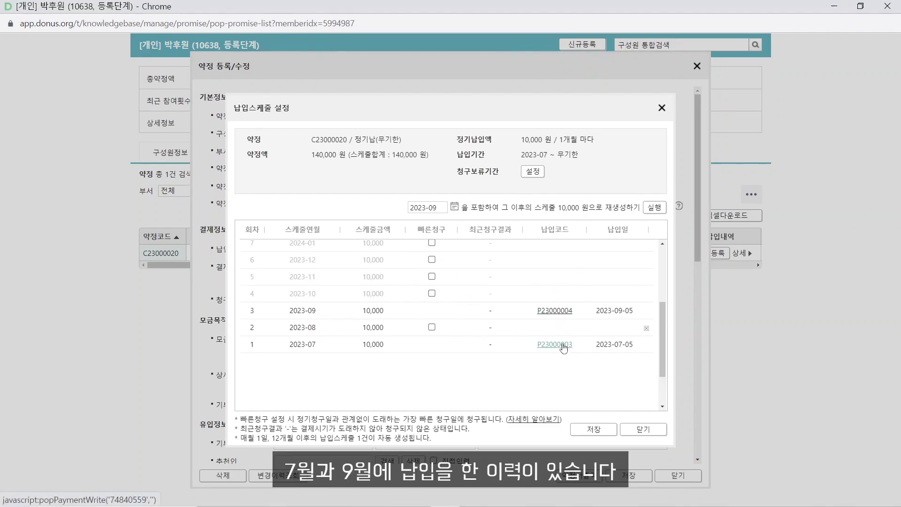
{"action": "triple_click", "coordinate": [315, 310]}
{"action": "left_click", "coordinate": [330, 312]}
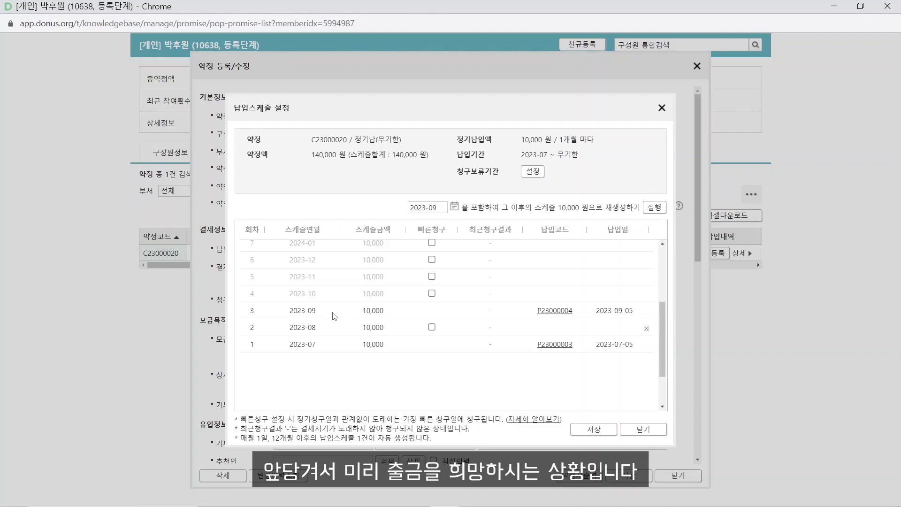
{"action": "left_click", "coordinate": [431, 293]}
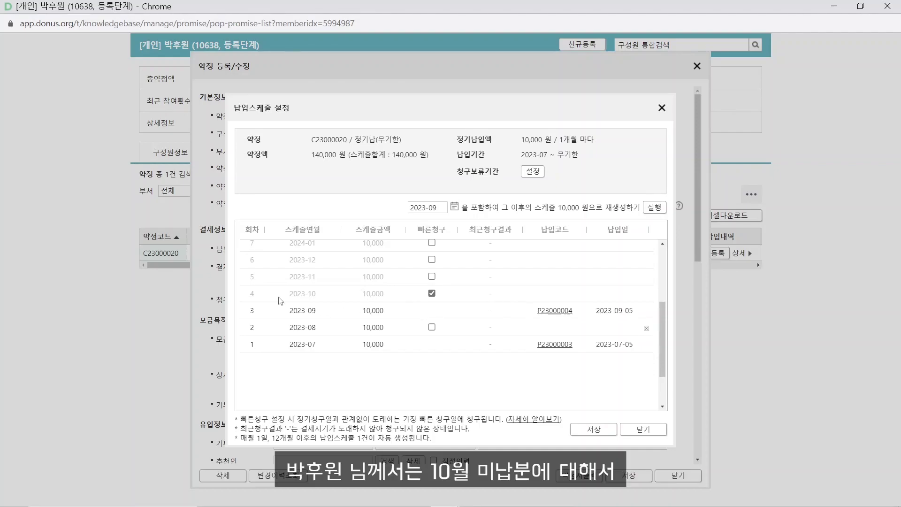
{"action": "left_click_drag", "start_coordinate": [280, 300], "coordinate": [330, 303]}
{"action": "left_click", "coordinate": [339, 302]}
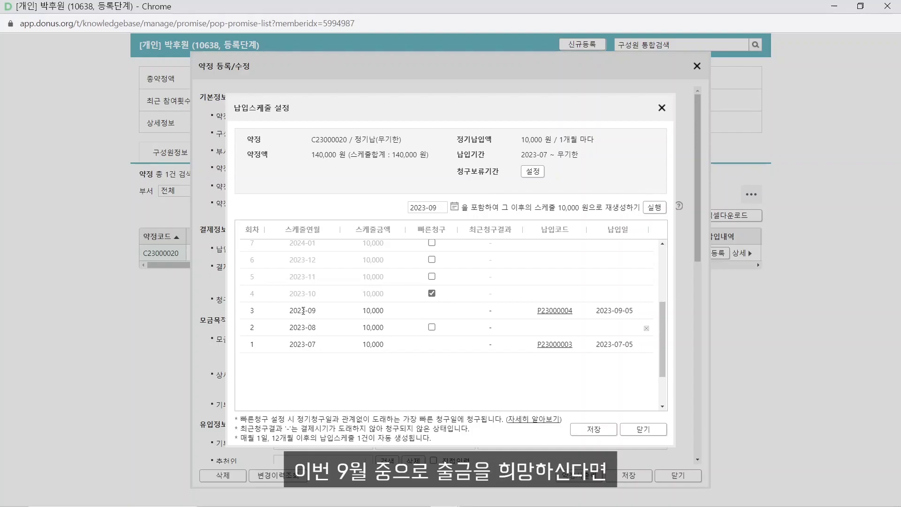
Step: Keep quick billing enabled only for 2023-10, confirm the earliest-date billing, and save the schedule and the pledge
{"action": "left_click", "coordinate": [432, 327]}
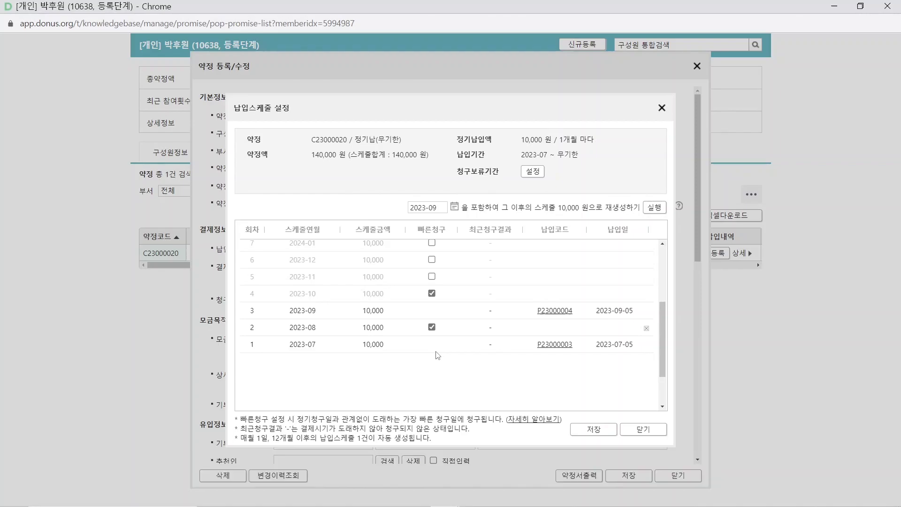
{"action": "left_click", "coordinate": [432, 328]}
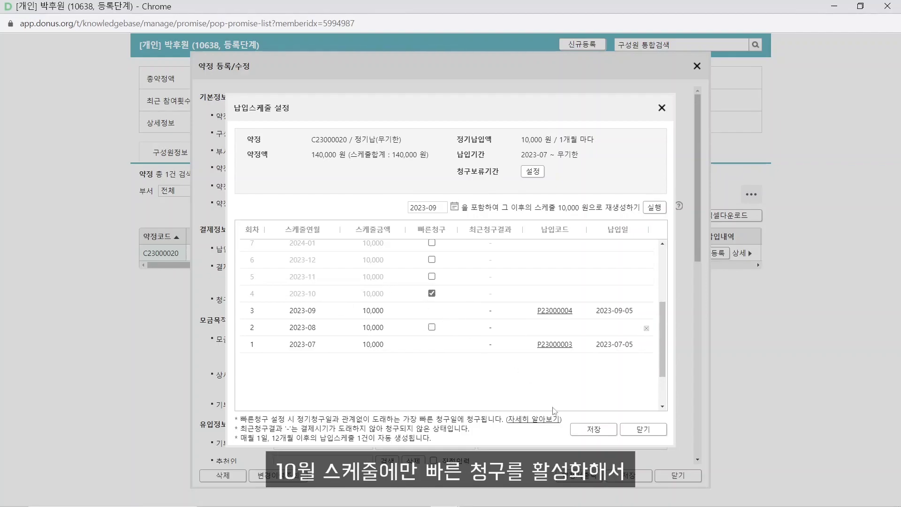
{"action": "left_click", "coordinate": [594, 429]}
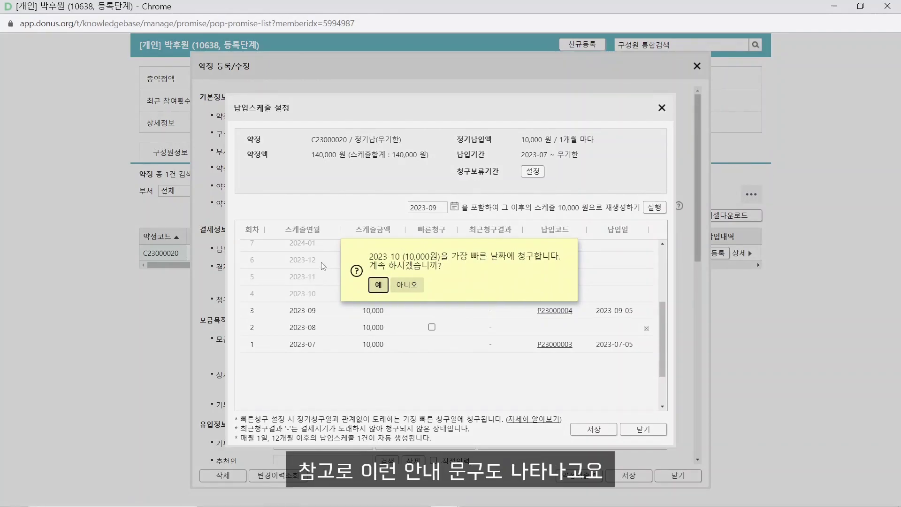
{"action": "left_click", "coordinate": [379, 284]}
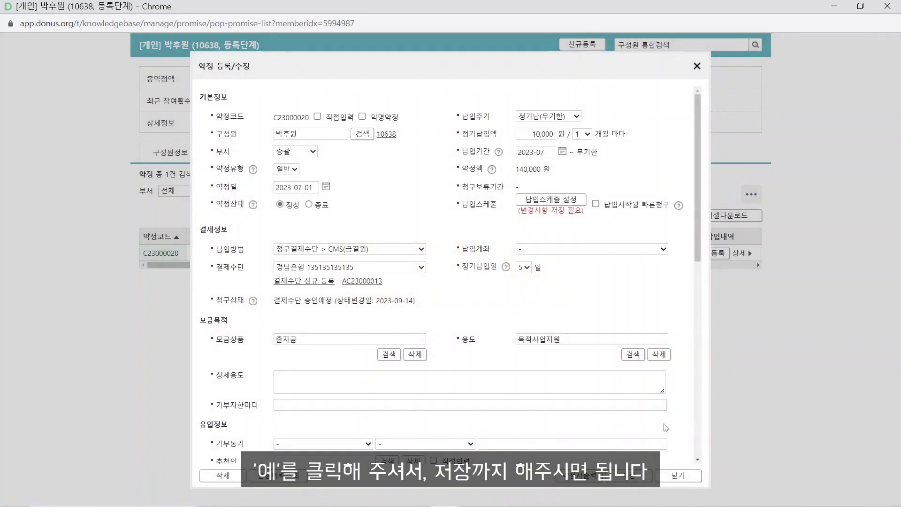
{"action": "left_click", "coordinate": [634, 477]}
{"action": "left_click", "coordinate": [479, 268]}
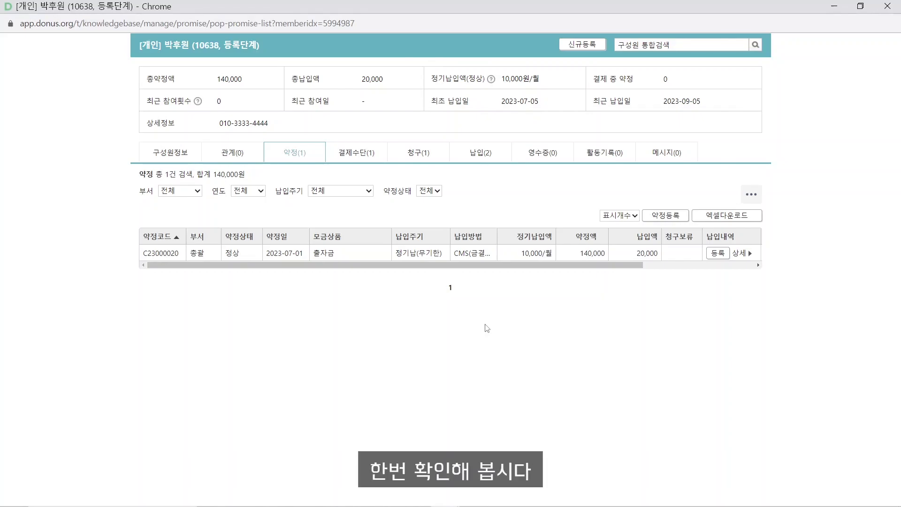
Step: Switch to the main DONUS window and search the CMS billing targets (청구대상) for 2023-09 under the [25일] 25일 청구 (후청구) policy
{"action": "left_click", "coordinate": [452, 498]}
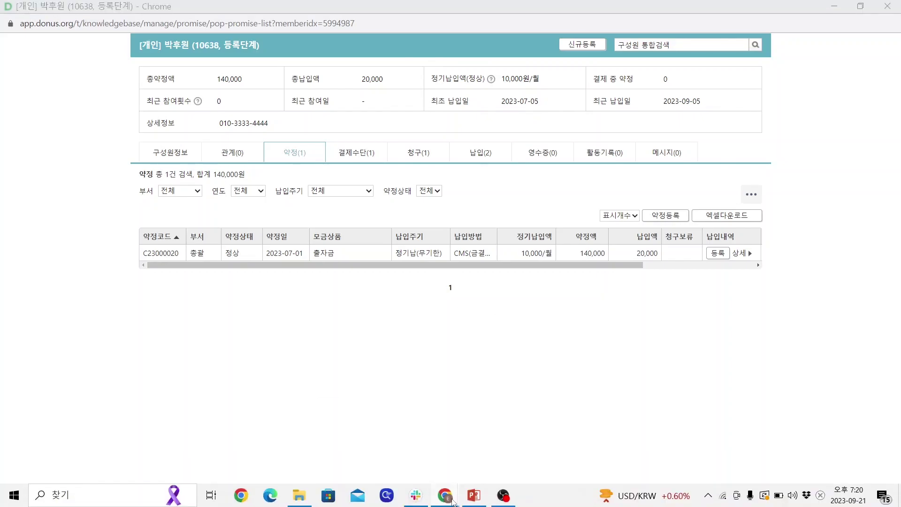
{"action": "left_click", "coordinate": [382, 376]}
{"action": "mouse_move", "coordinate": [316, 107]}
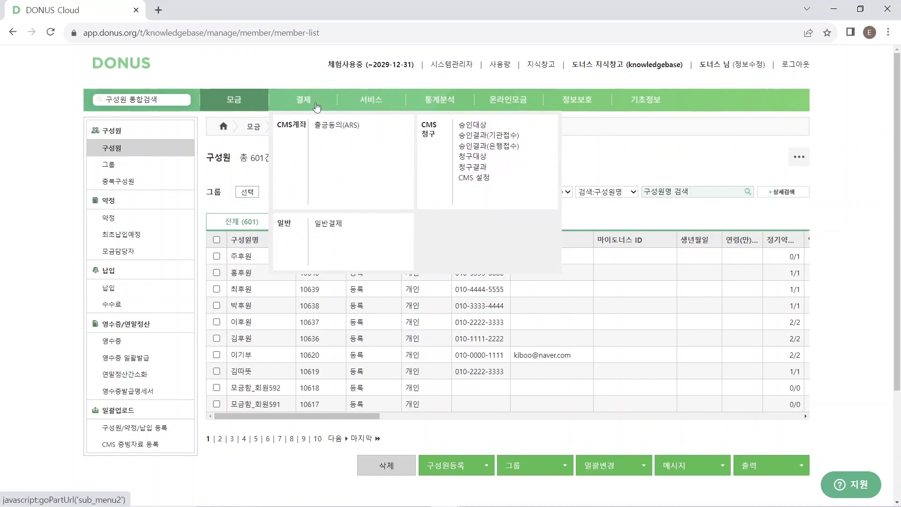
{"action": "left_click", "coordinate": [474, 159]}
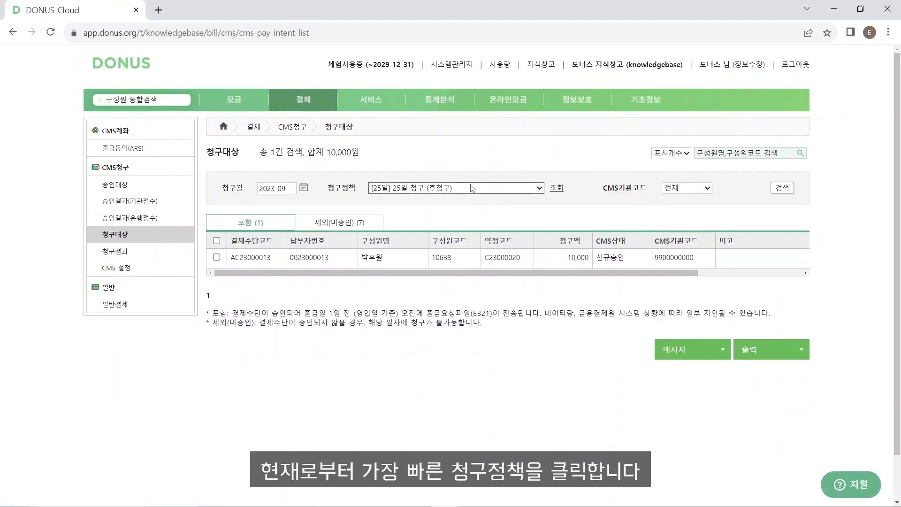
{"action": "mouse_move", "coordinate": [853, 505]}
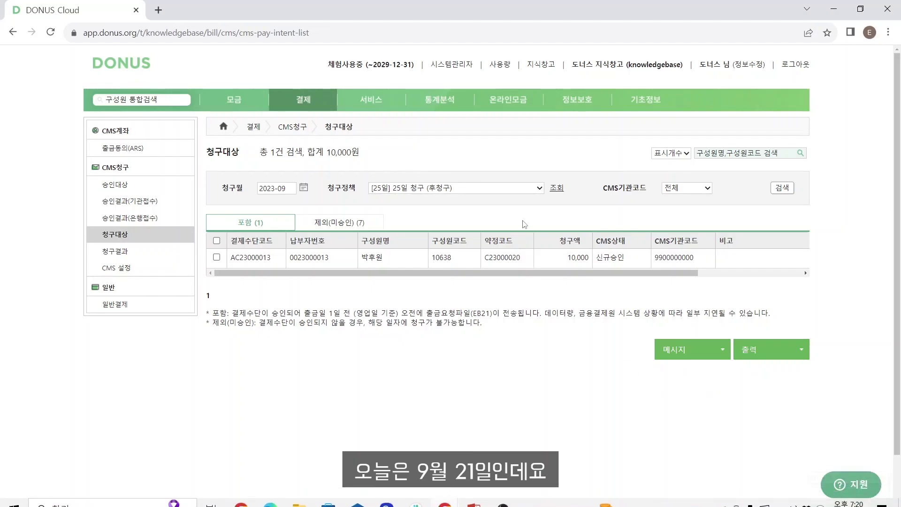
{"action": "left_click", "coordinate": [471, 188]}
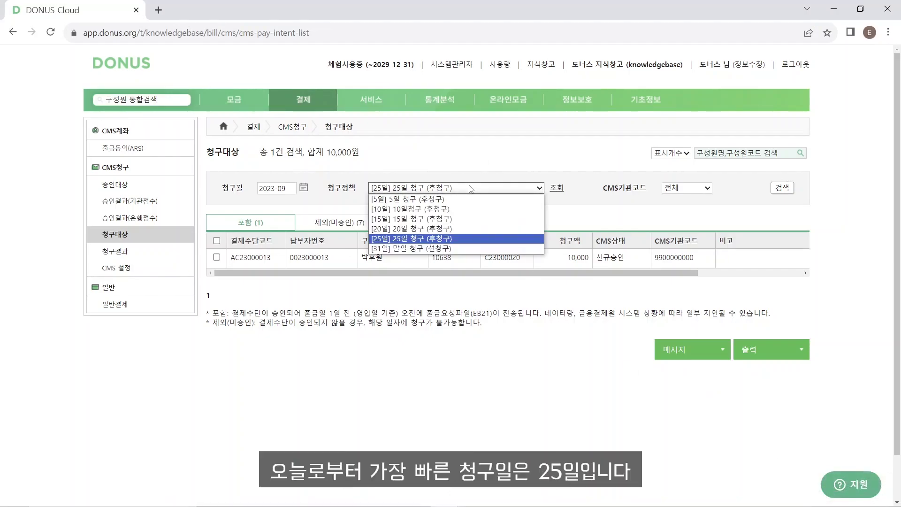
{"action": "left_click", "coordinate": [455, 242]}
{"action": "left_click", "coordinate": [782, 188]}
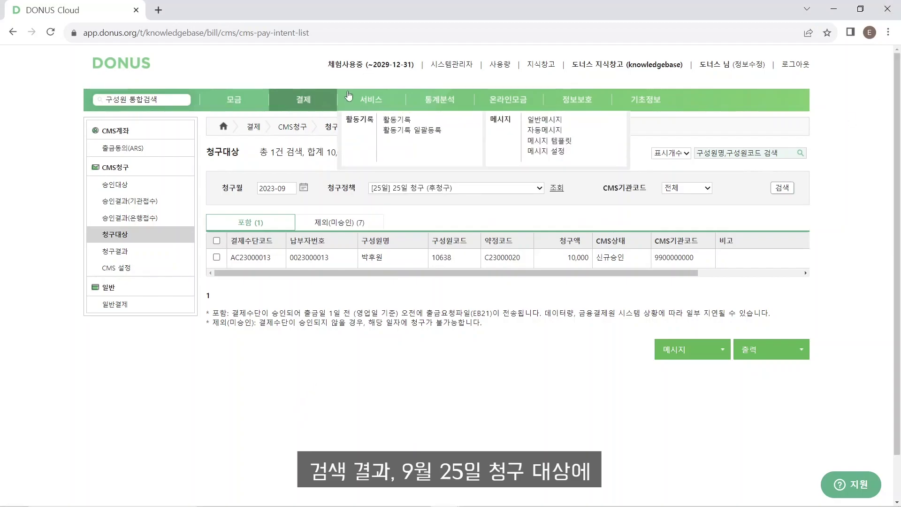
Step: Open the billing details of the listed pledge's billed amount and check its schedule month, amount and billing type
{"action": "left_click", "coordinate": [402, 248]}
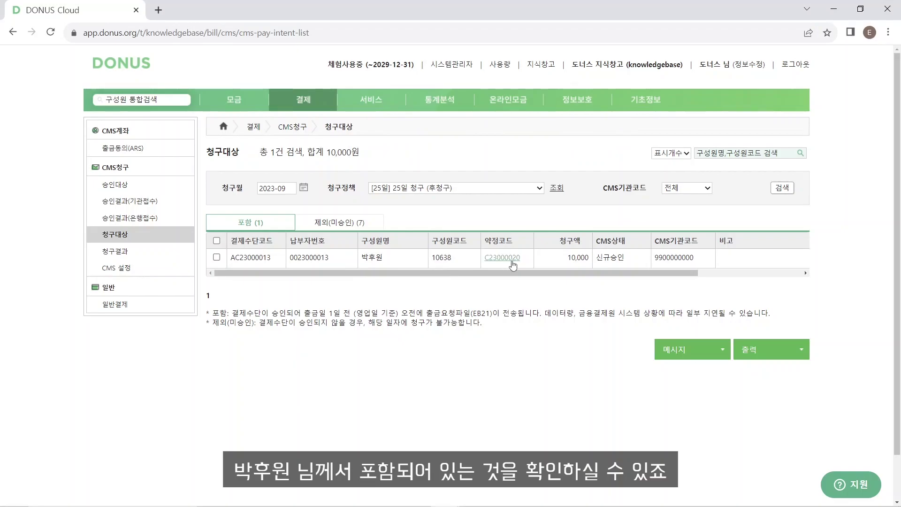
{"action": "left_click", "coordinate": [577, 259]}
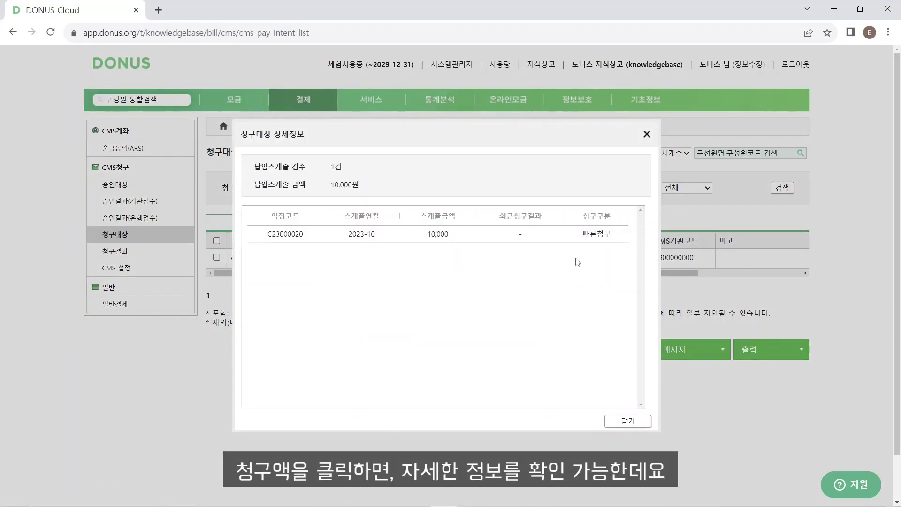
{"action": "left_click_drag", "start_coordinate": [349, 234], "coordinate": [405, 241]}
{"action": "left_click", "coordinate": [386, 251]}
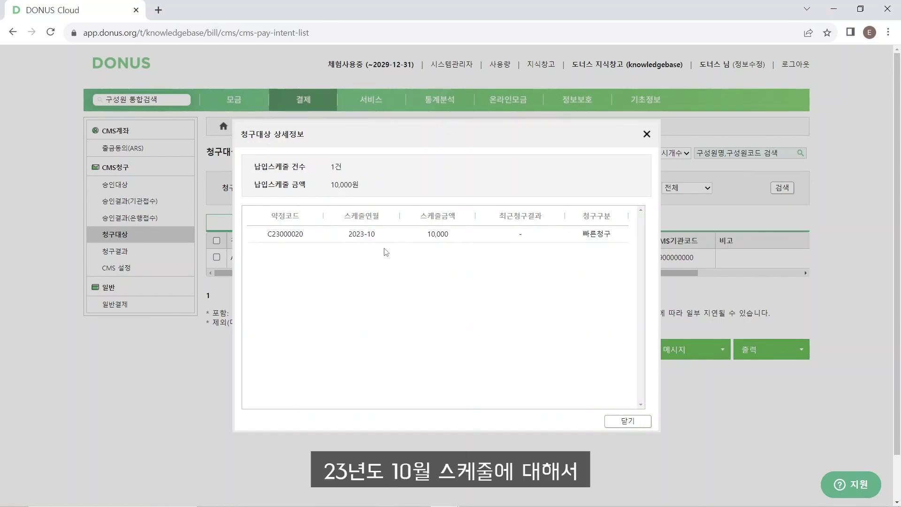
{"action": "left_click_drag", "start_coordinate": [568, 231], "coordinate": [618, 234]}
{"action": "left_click", "coordinate": [579, 259]}
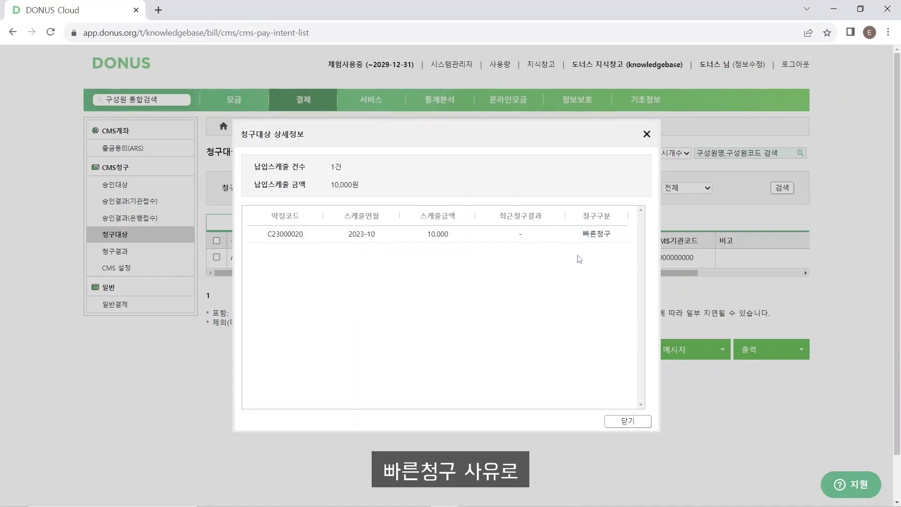
{"action": "left_click_drag", "start_coordinate": [420, 230], "coordinate": [454, 232]}
{"action": "left_click", "coordinate": [465, 255]}
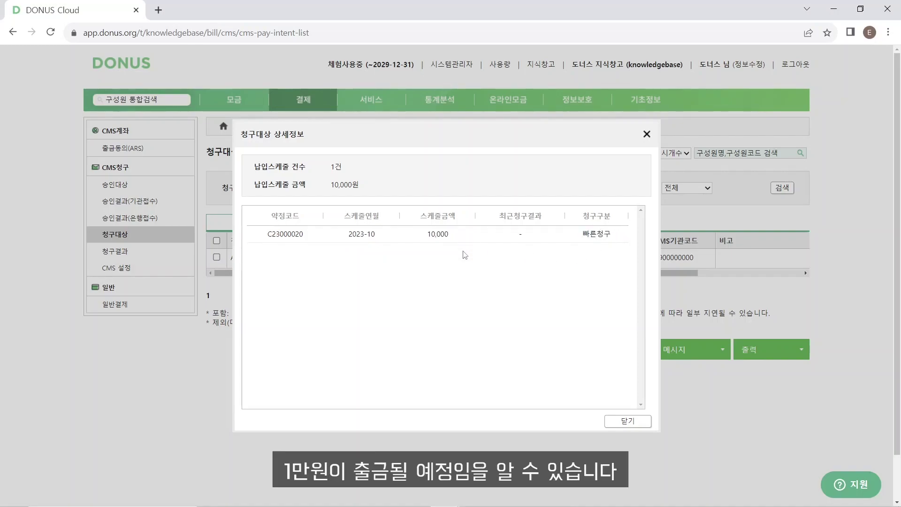
{"action": "left_click", "coordinate": [628, 421]}
Step: Return to the sponsor's pledge, turn off quick billing (빠른청구) for the 2023-10 schedule entry, and save the schedule and the pledge
{"action": "mouse_move", "coordinate": [474, 505]}
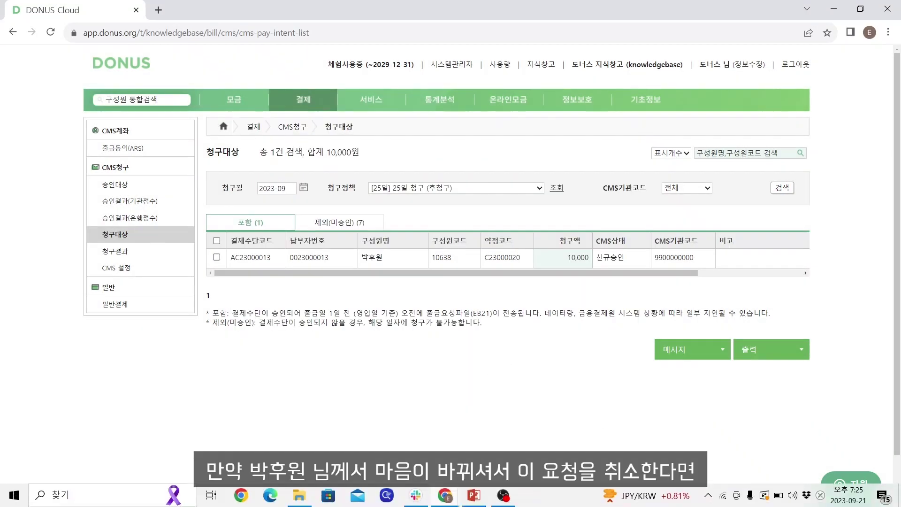
{"action": "left_click", "coordinate": [507, 370]}
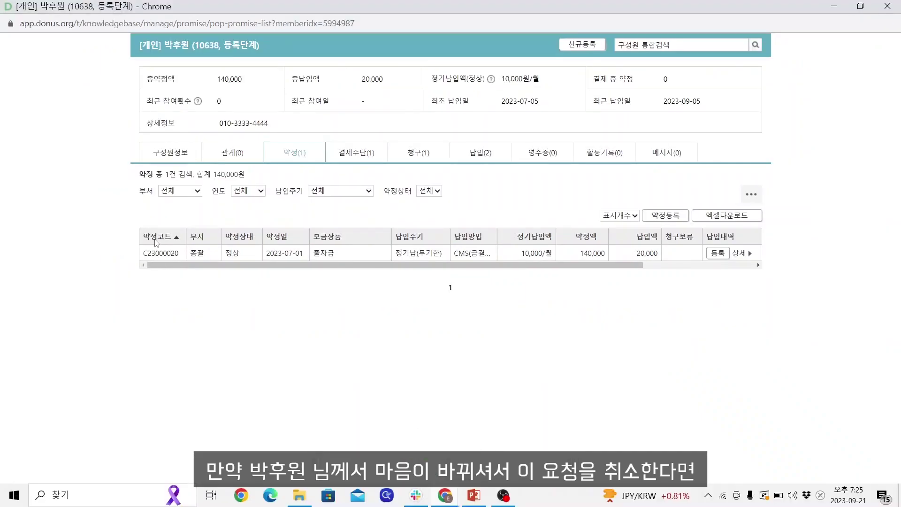
{"action": "left_click", "coordinate": [164, 258]}
{"action": "left_click", "coordinate": [519, 206]}
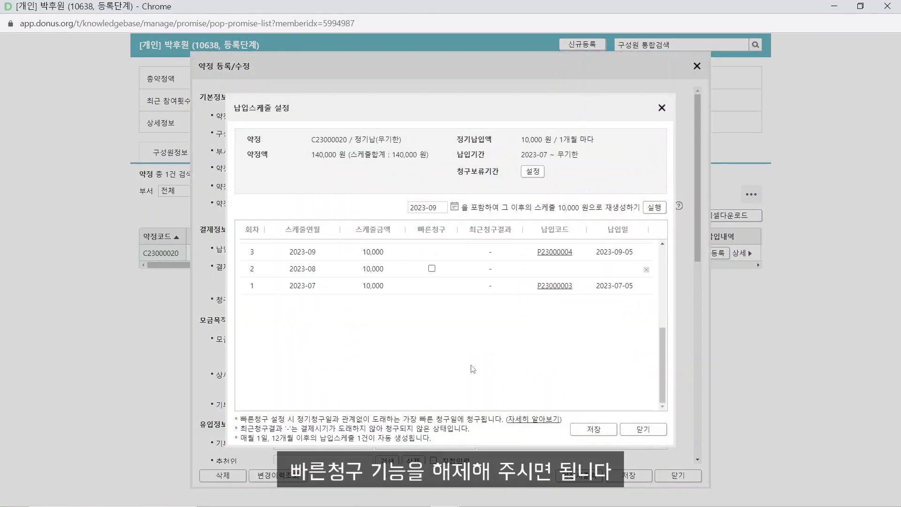
{"action": "left_click", "coordinate": [432, 293]}
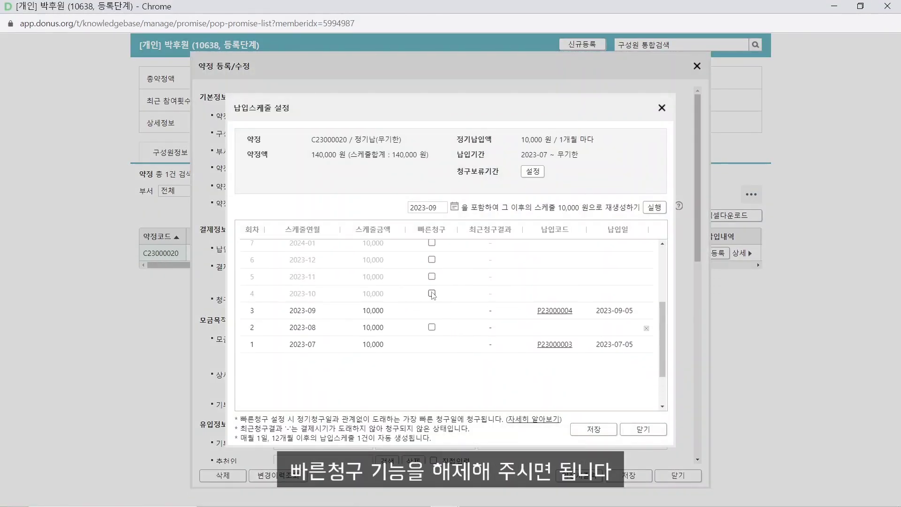
{"action": "left_click", "coordinate": [587, 431]}
{"action": "left_click", "coordinate": [616, 473]}
{"action": "mouse_move", "coordinate": [451, 500]}
{"action": "left_click", "coordinate": [436, 408]}
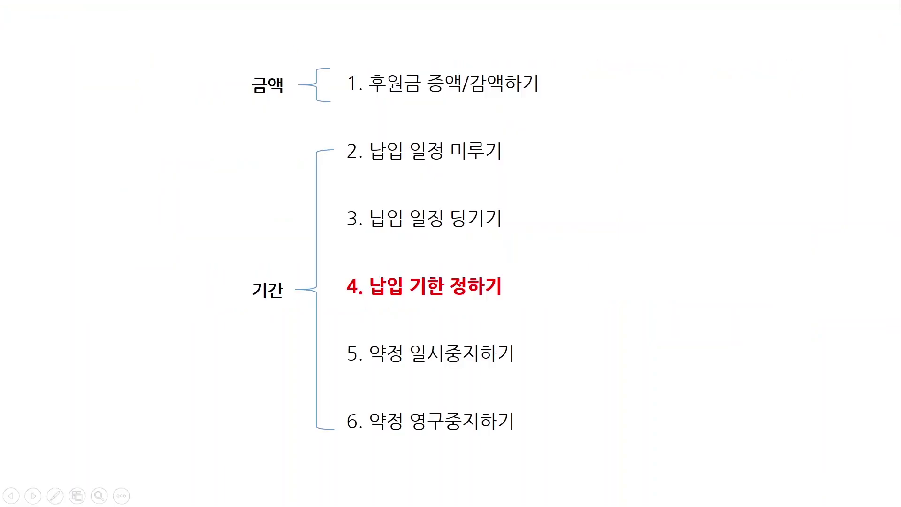
{"action": "left_click", "coordinate": [900, 28]}
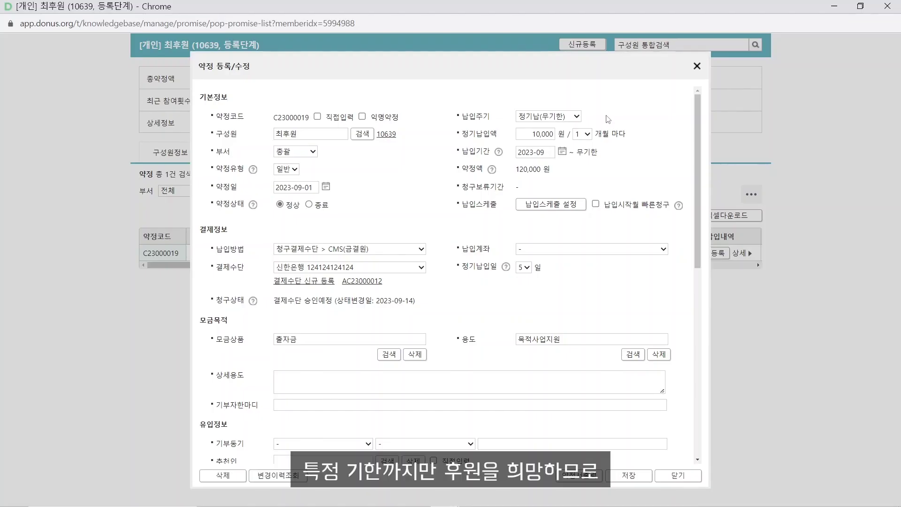
Step: Change the pledge's payment cycle (납입주기) to 정기납(기한지정) and set the payment period's end month to 2023-12
{"action": "left_click", "coordinate": [543, 121]}
{"action": "left_click", "coordinate": [544, 137]}
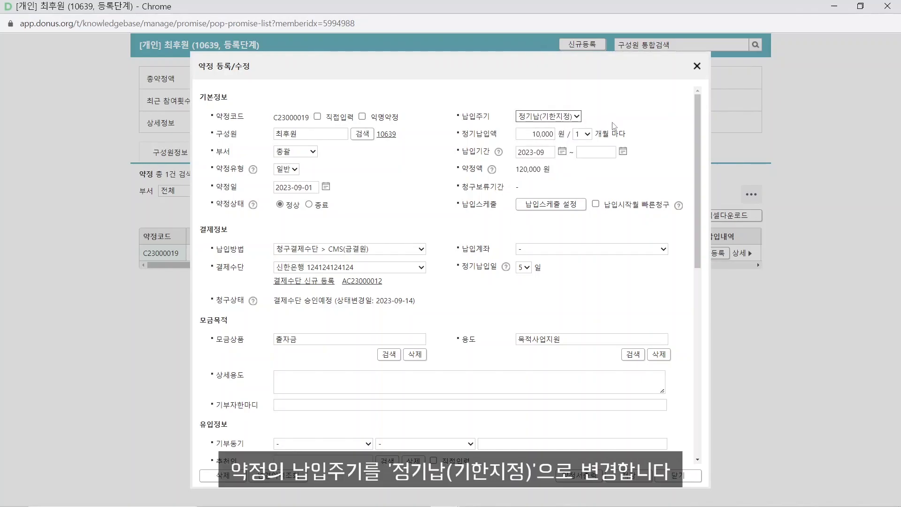
{"action": "left_click", "coordinate": [597, 154]}
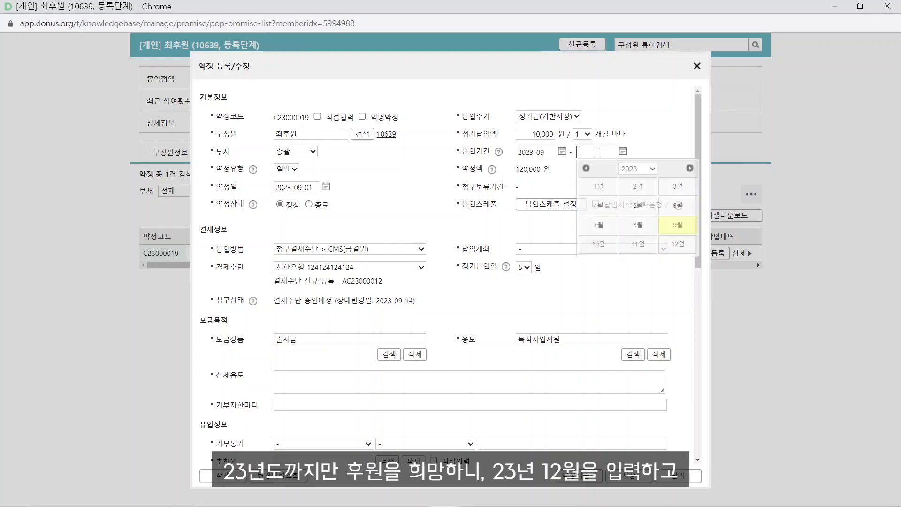
{"action": "left_click", "coordinate": [679, 245]}
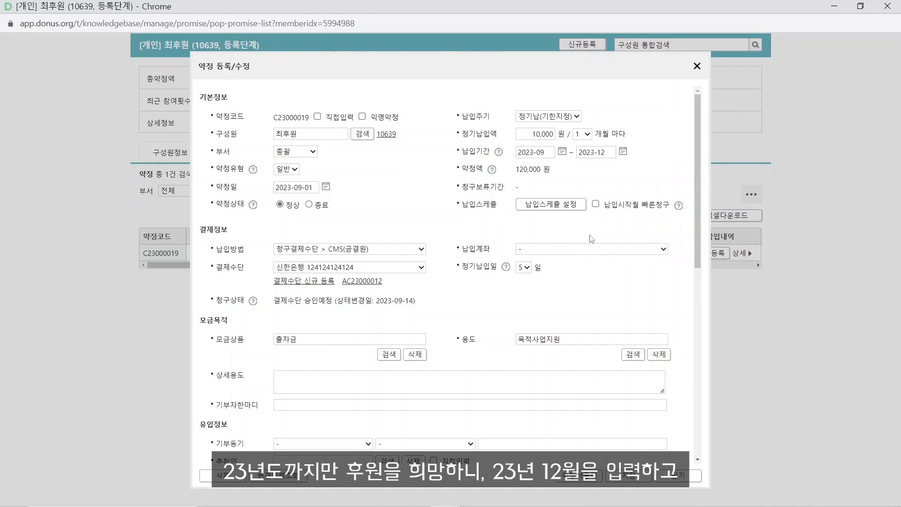
Step: Open the pledge's payment schedule and examine the entries that fall after the 2023-12 end month
{"action": "left_click", "coordinate": [561, 210]}
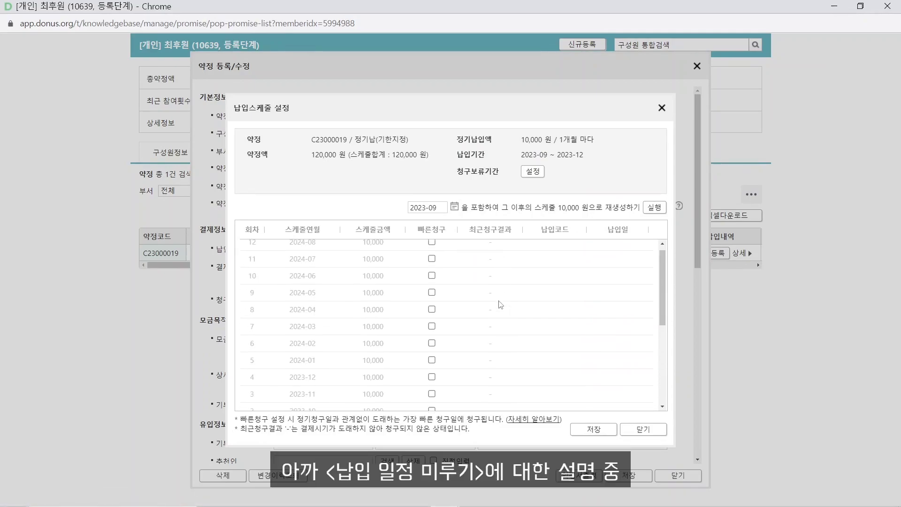
{"action": "scroll", "coordinate": [501, 305], "scroll_direction": "down", "scroll_amount": 1}
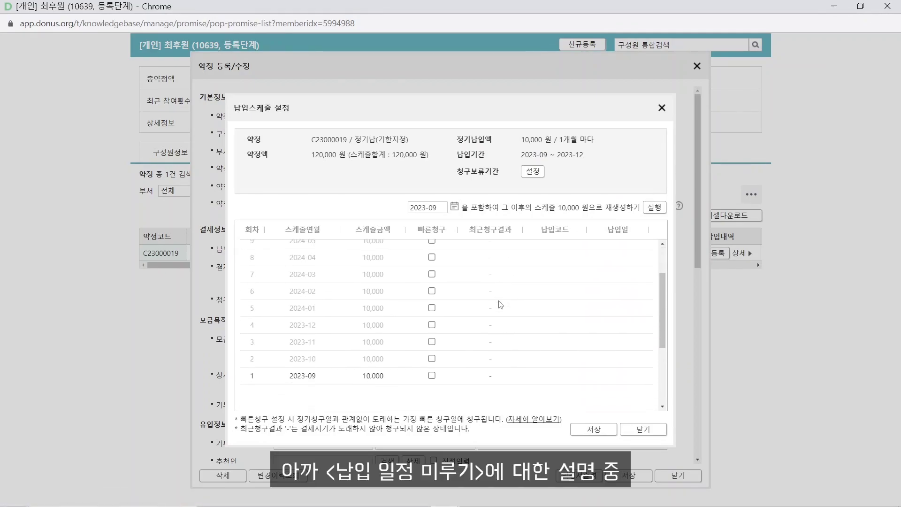
{"action": "scroll", "coordinate": [501, 305], "scroll_direction": "up", "scroll_amount": 2}
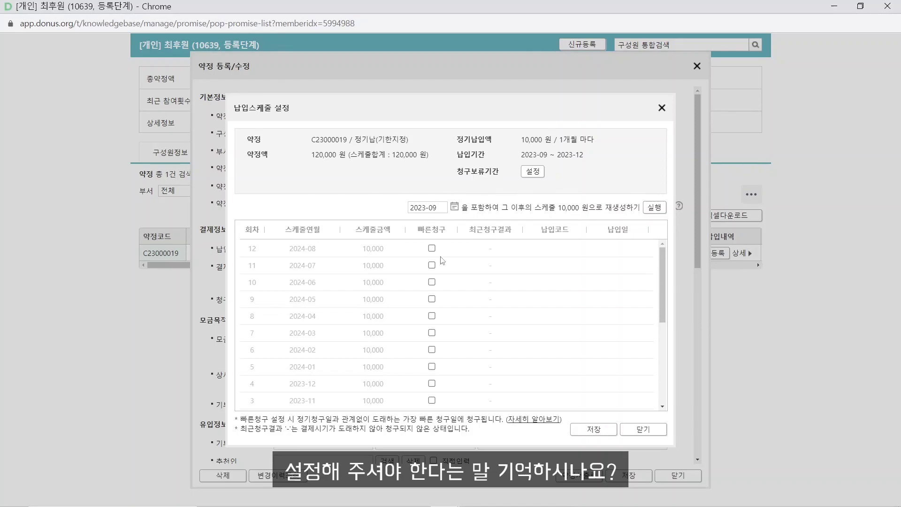
{"action": "scroll", "coordinate": [331, 352], "scroll_direction": "down", "scroll_amount": 2}
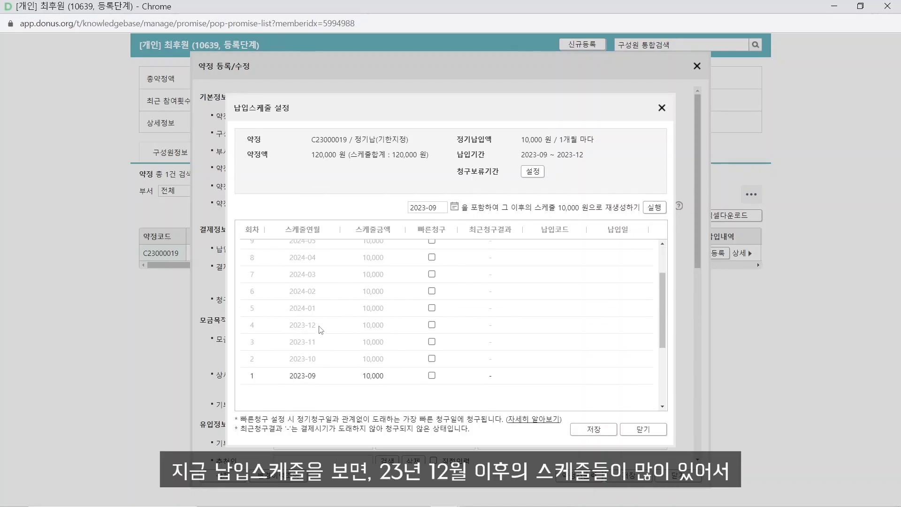
{"action": "left_click_drag", "start_coordinate": [324, 327], "coordinate": [288, 325]}
{"action": "left_click", "coordinate": [328, 322]}
{"action": "scroll", "coordinate": [319, 316], "scroll_direction": "up", "scroll_amount": 2}
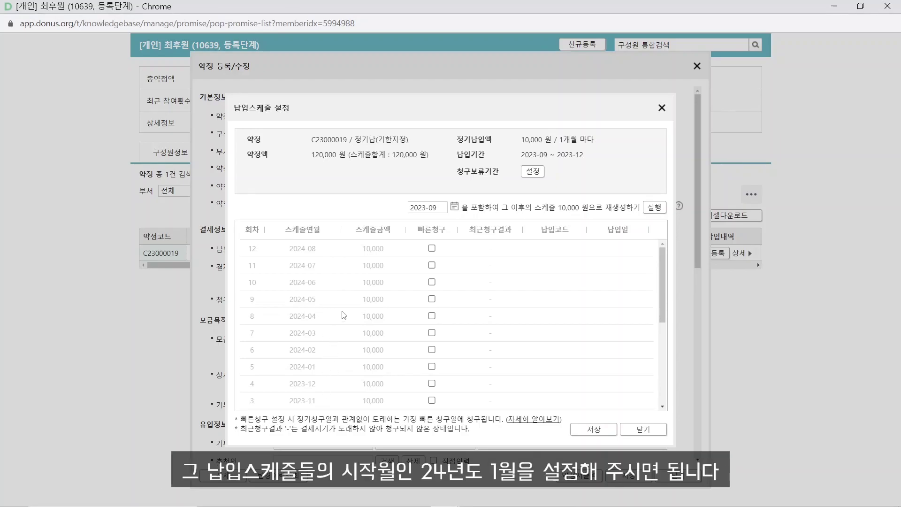
{"action": "scroll", "coordinate": [344, 316], "scroll_direction": "down", "scroll_amount": 2}
{"action": "scroll", "coordinate": [323, 349], "scroll_direction": "up", "scroll_amount": 2}
{"action": "left_click_drag", "start_coordinate": [317, 367], "coordinate": [288, 365]}
{"action": "left_click", "coordinate": [332, 366]}
Step: Regenerate the payment schedule using 2024-01 as the base month, then save the schedule and the pledge
{"action": "left_click", "coordinate": [437, 210]}
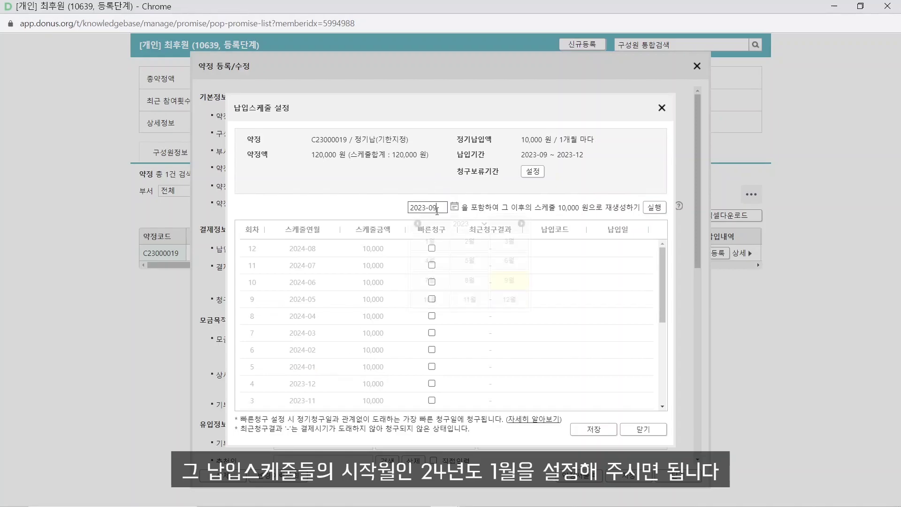
{"action": "left_click", "coordinate": [467, 224]}
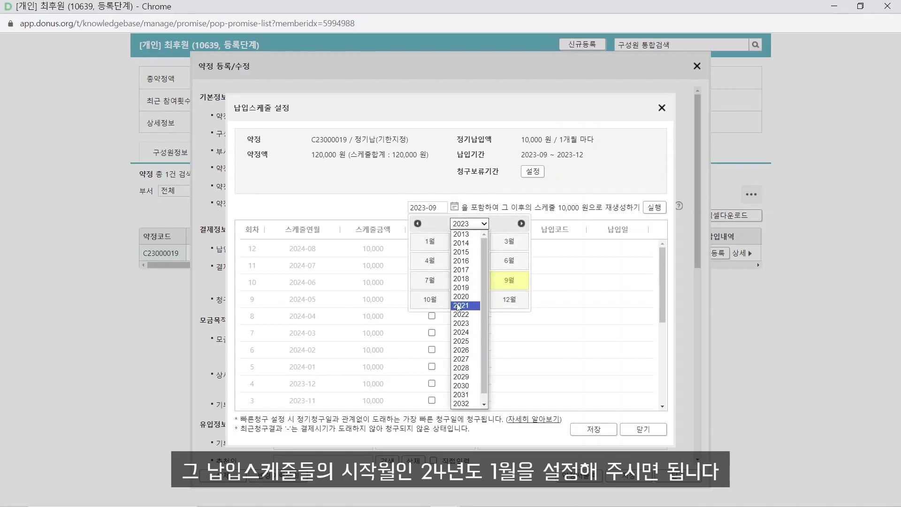
{"action": "left_click", "coordinate": [460, 332]}
{"action": "left_click", "coordinate": [429, 241]}
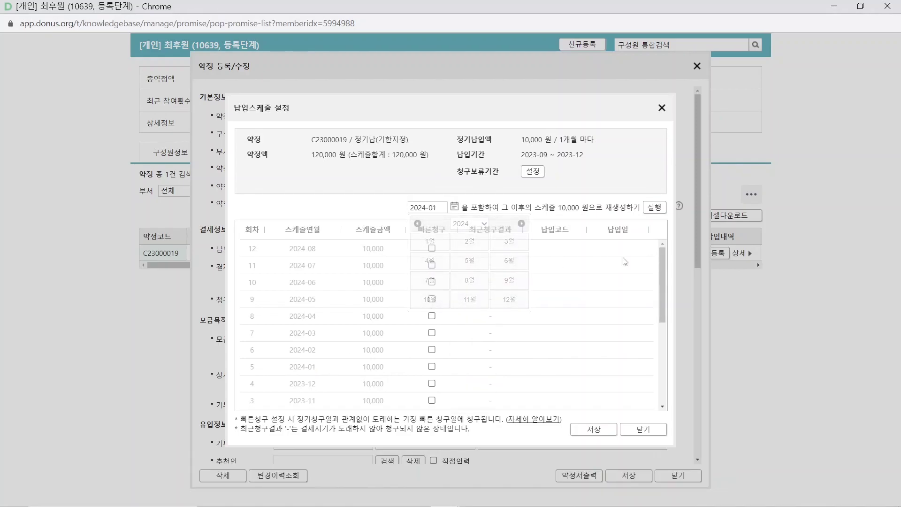
{"action": "left_click", "coordinate": [654, 208]}
{"action": "mouse_move", "coordinate": [326, 252]}
{"action": "left_mouse_down"}
{"action": "mouse_move", "coordinate": [289, 250]}
{"action": "mouse_move", "coordinate": [324, 256]}
{"action": "left_mouse_up"}
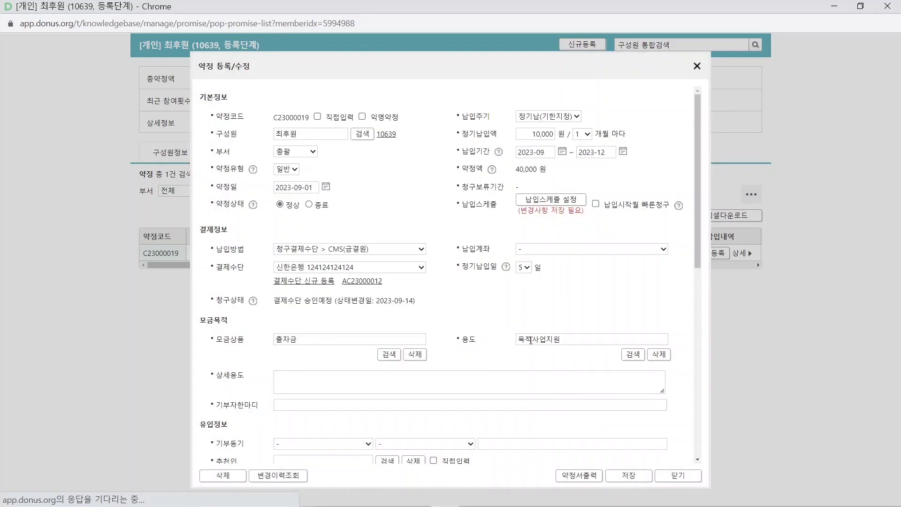
{"action": "left_click", "coordinate": [619, 481]}
{"action": "left_click", "coordinate": [463, 271]}
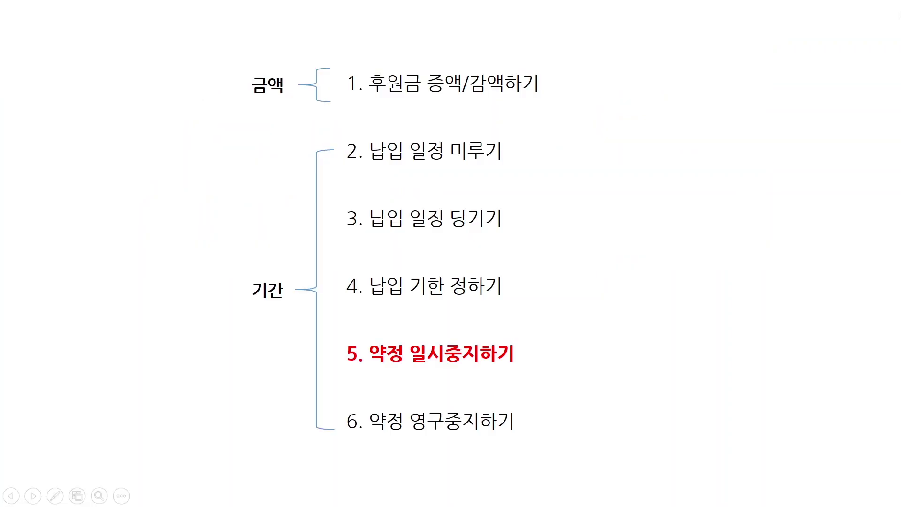
{"action": "key", "text": "Right"}
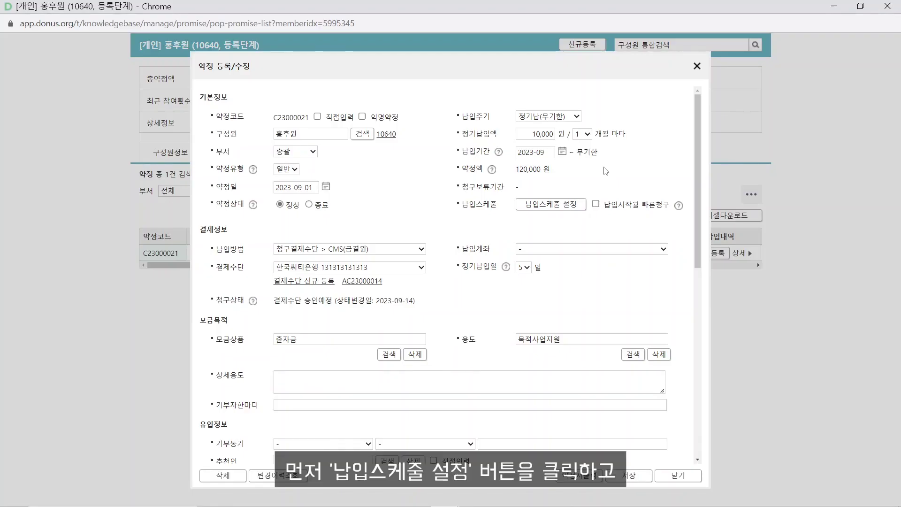
Step: In the pledge's payment schedule settings, set the billing hold period (청구보류기간) from 2023-12 to 2024-01 and apply it
{"action": "left_click", "coordinate": [553, 210]}
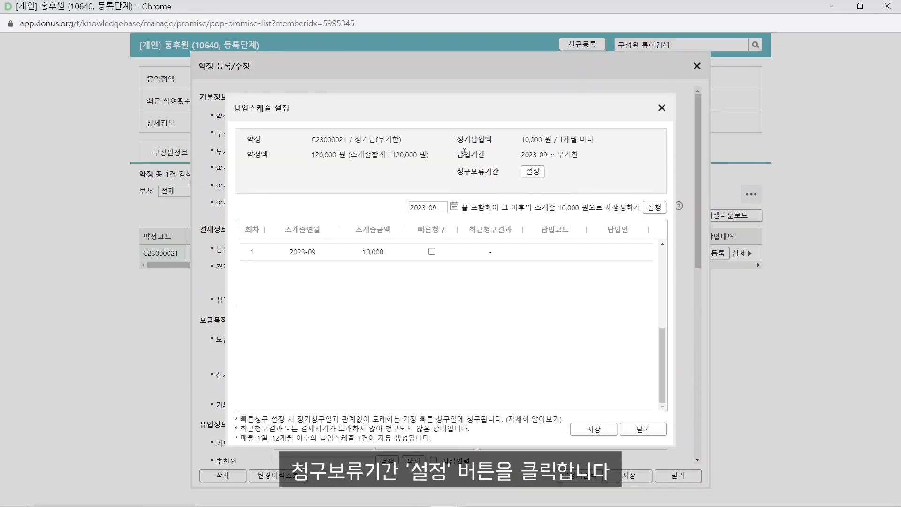
{"action": "left_click", "coordinate": [532, 172]}
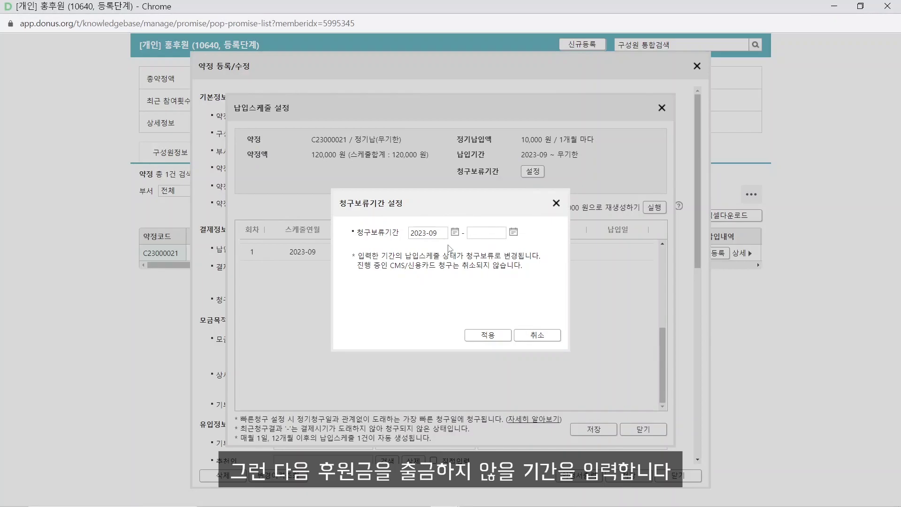
{"action": "left_click", "coordinate": [425, 233]}
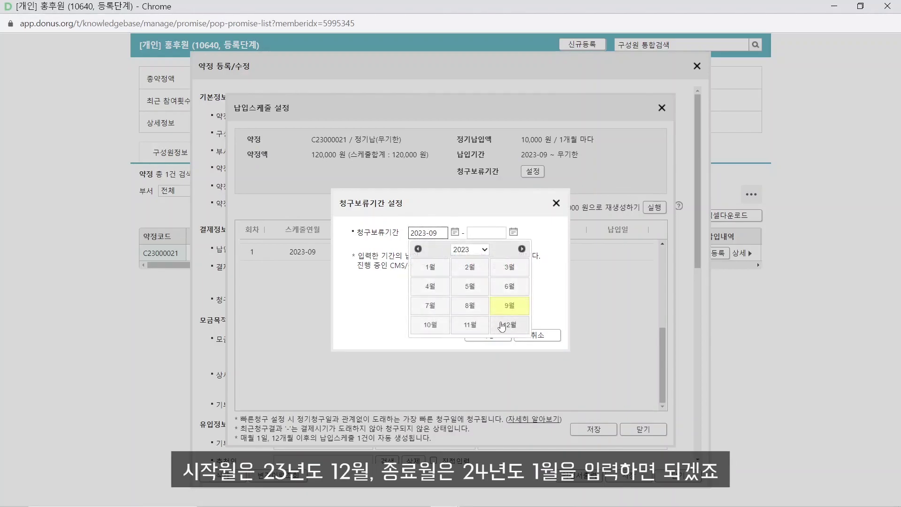
{"action": "left_click", "coordinate": [502, 324]}
{"action": "left_click", "coordinate": [487, 233]}
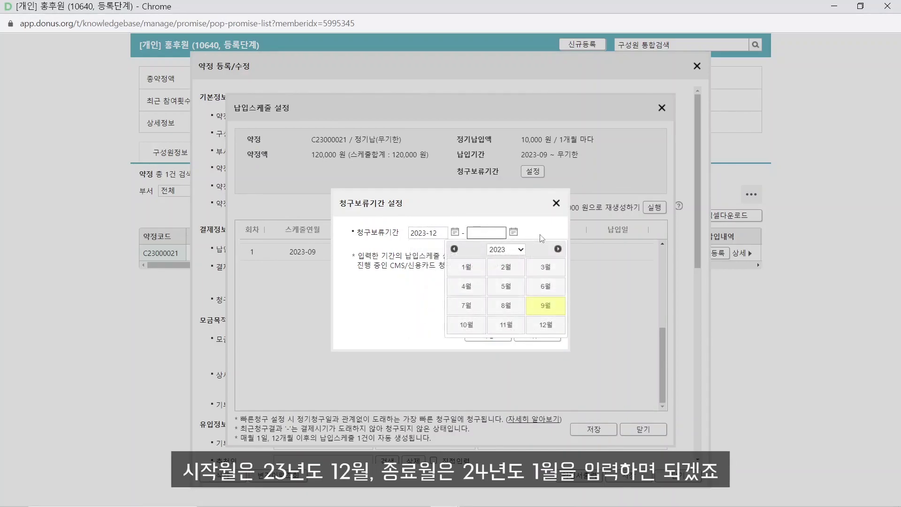
{"action": "left_click", "coordinate": [558, 249]}
{"action": "left_click", "coordinate": [466, 267]}
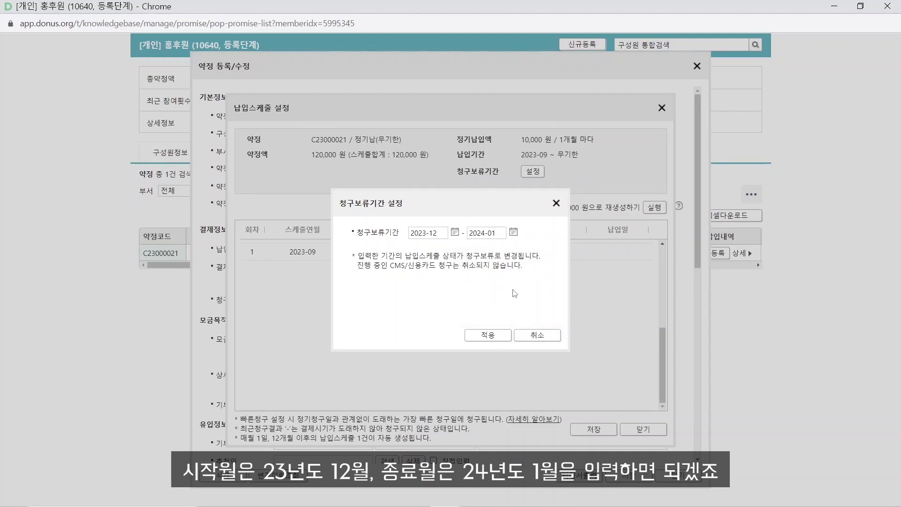
{"action": "left_click", "coordinate": [493, 338]}
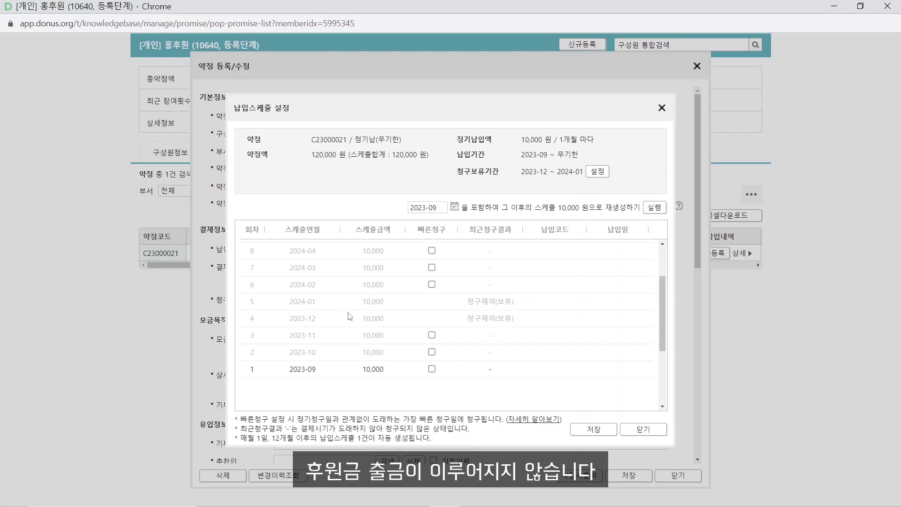
Step: Clear both the start and end months of the billing hold period (청구보류기간), apply it, and save the schedule and the pledge
{"action": "scroll", "coordinate": [383, 336], "scroll_direction": "up", "scroll_amount": 1}
{"action": "scroll", "coordinate": [383, 336], "scroll_direction": "up", "scroll_amount": 2}
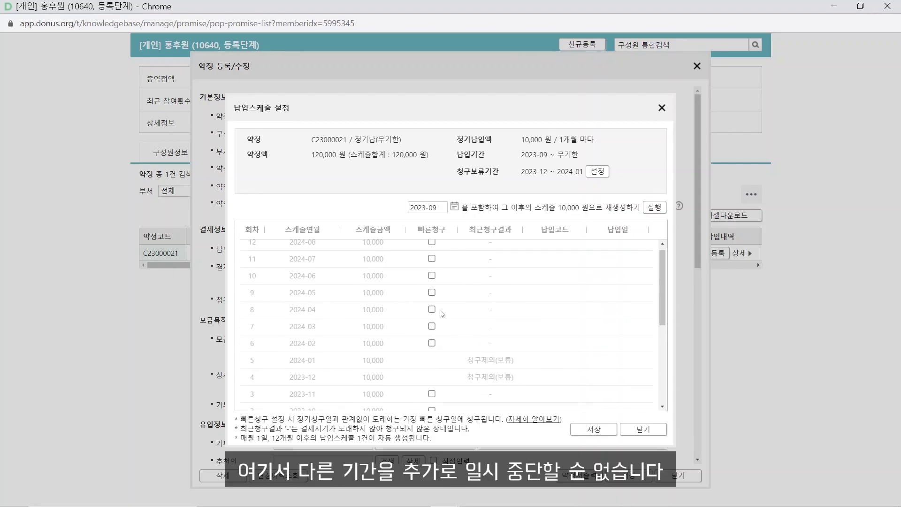
{"action": "scroll", "coordinate": [444, 354], "scroll_direction": "down", "scroll_amount": 3}
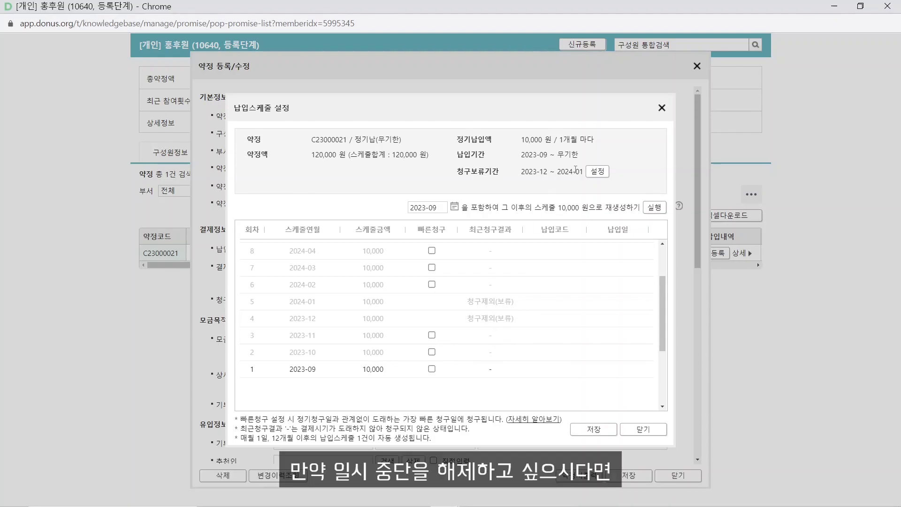
{"action": "left_click", "coordinate": [599, 173]}
{"action": "left_click", "coordinate": [430, 233]}
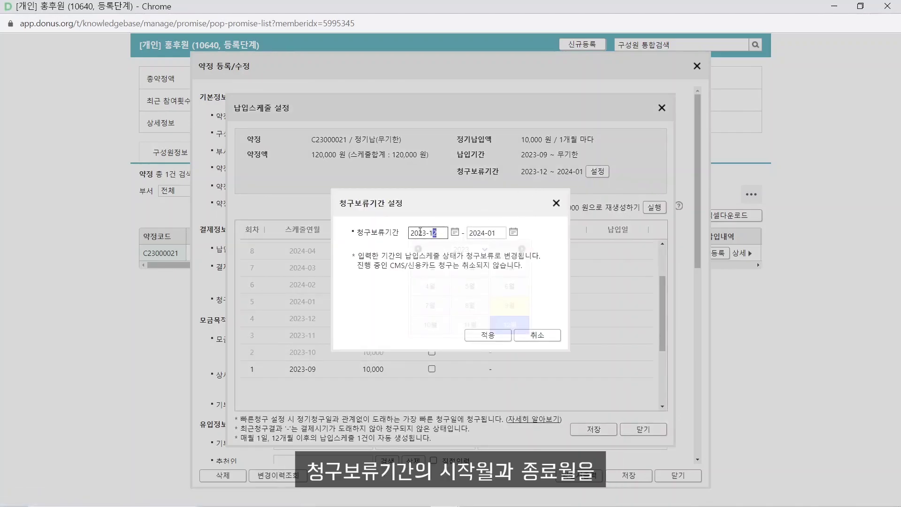
{"action": "key", "text": "ctrl+a"}
{"action": "key", "text": "BackSpace"}
{"action": "left_click", "coordinate": [469, 232]}
{"action": "key", "text": "ctrl+a"}
{"action": "key", "text": "BackSpace"}
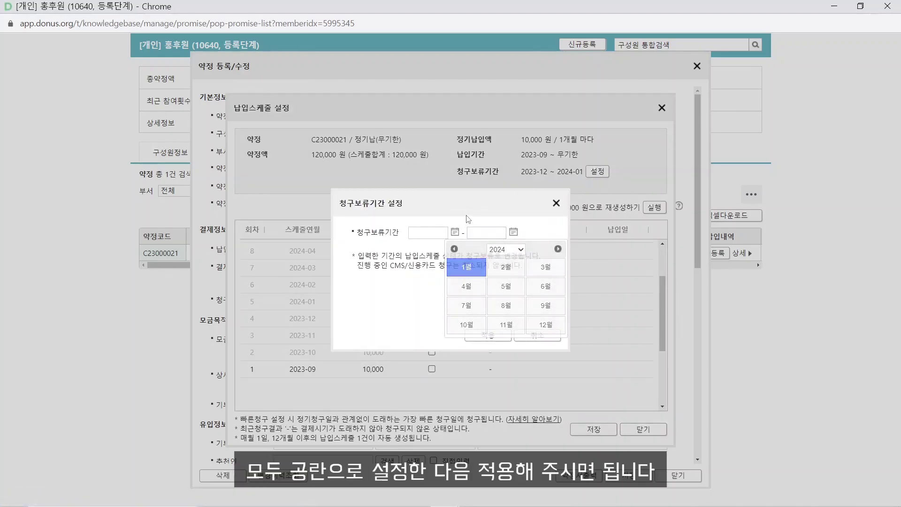
{"action": "left_click", "coordinate": [467, 219]}
{"action": "left_click", "coordinate": [487, 335]}
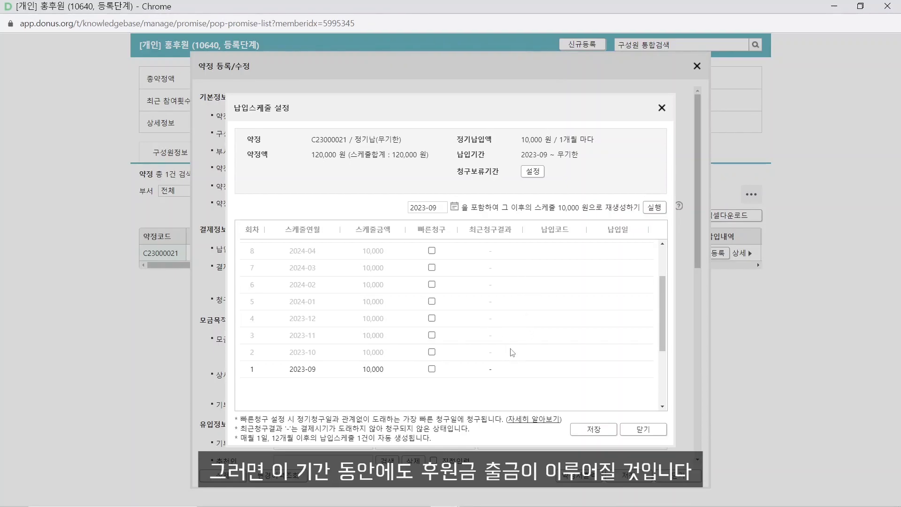
{"action": "left_click", "coordinate": [594, 429]}
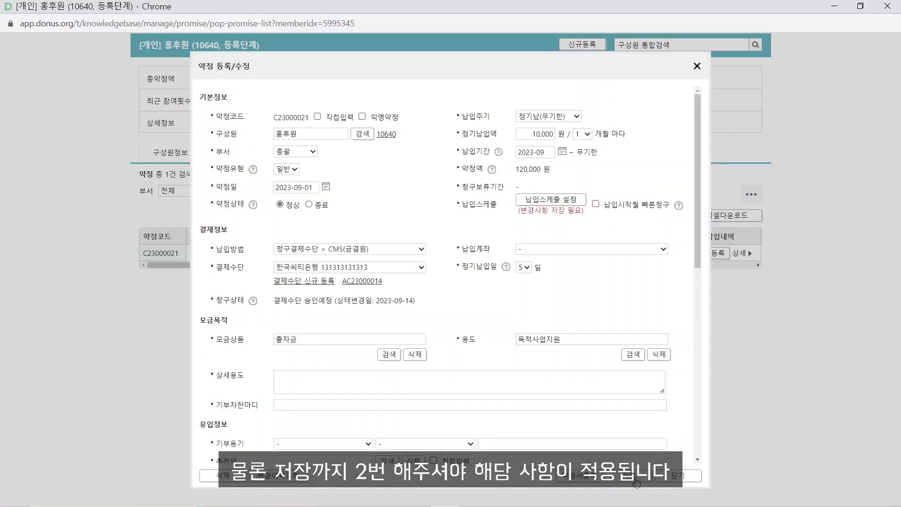
{"action": "left_click", "coordinate": [636, 476]}
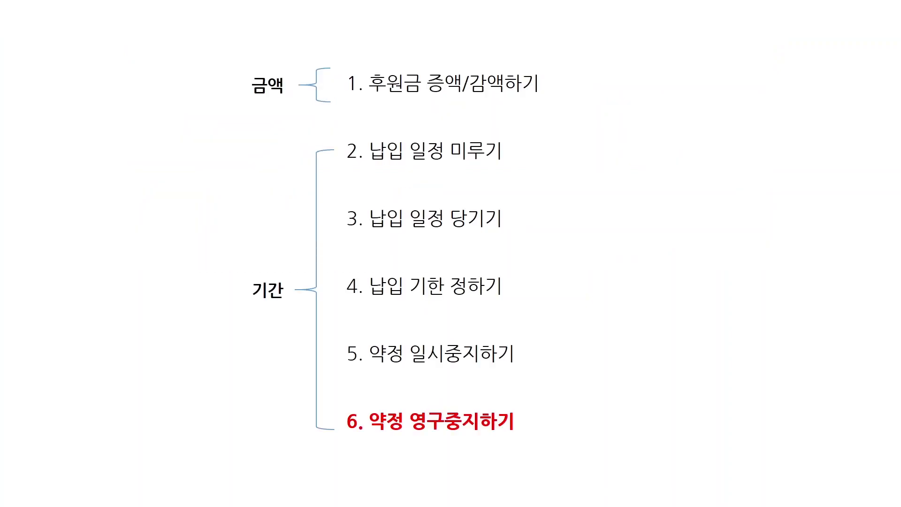
{"action": "left_click", "coordinate": [900, 3]}
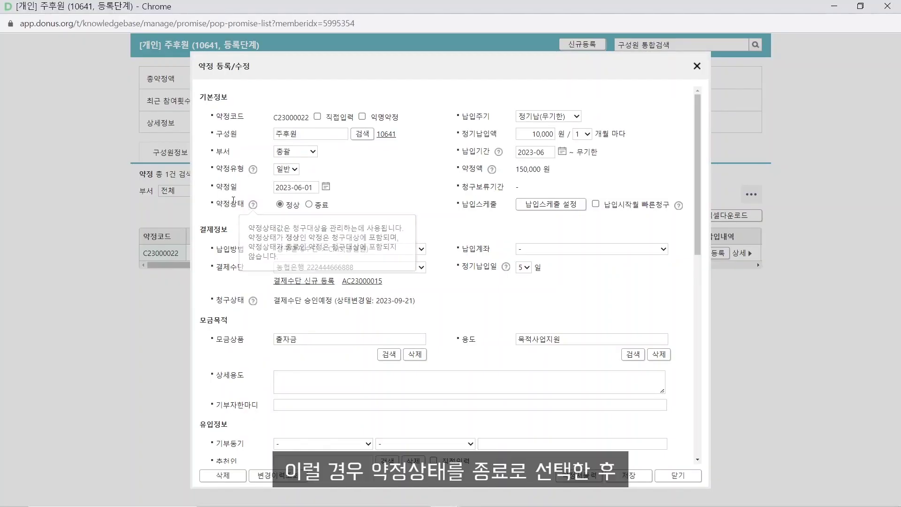
Step: End the pledge by setting its status to 종료 with end date 2023-09-21 and reason 자발 > 경제적부담, then save and confirm
{"action": "left_click", "coordinate": [321, 205]}
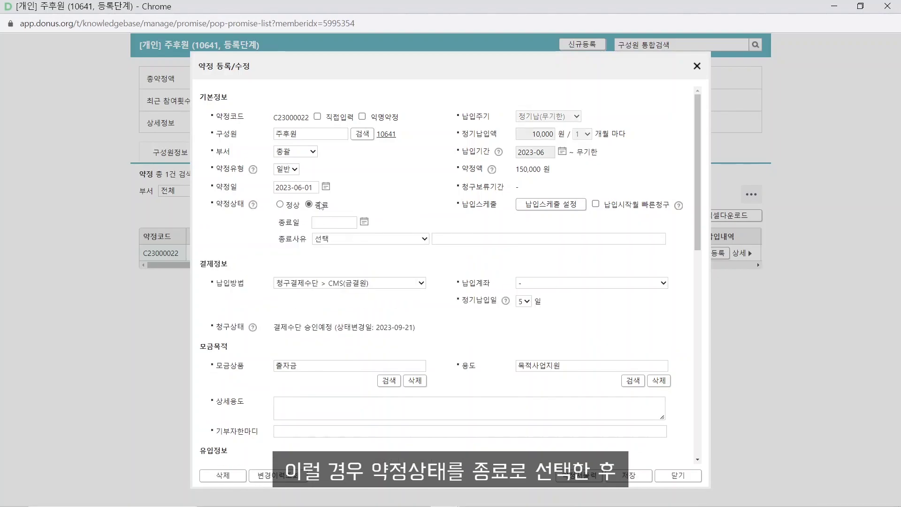
{"action": "left_click", "coordinate": [334, 223]}
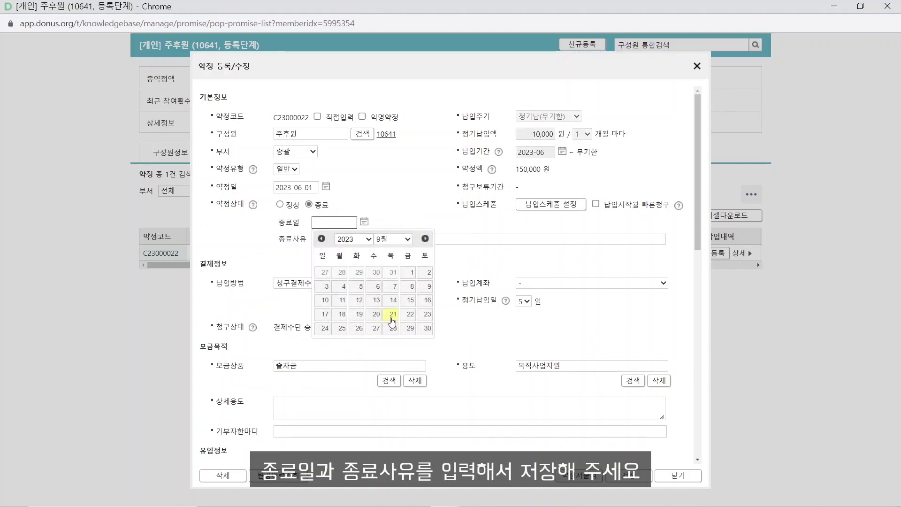
{"action": "left_click", "coordinate": [390, 322]}
{"action": "left_click", "coordinate": [389, 239]}
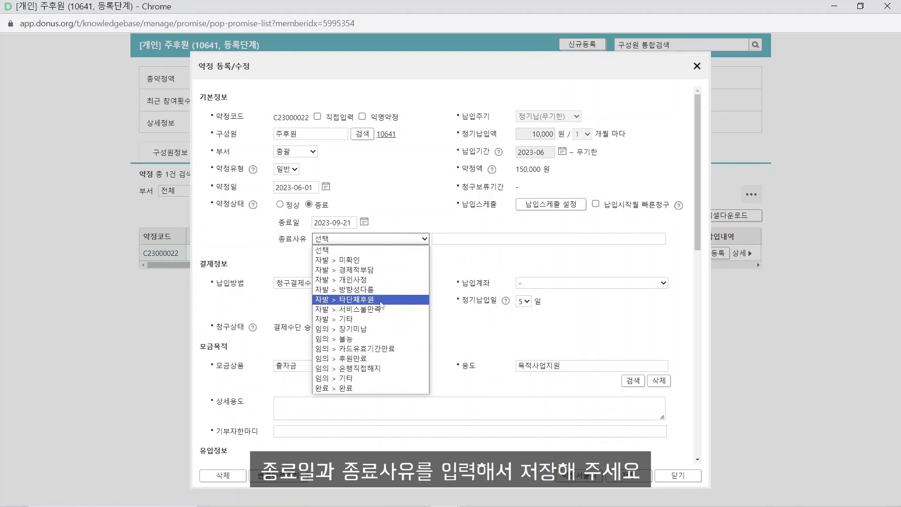
{"action": "left_click", "coordinate": [373, 270]}
{"action": "left_click", "coordinate": [461, 238]}
{"action": "left_click", "coordinate": [639, 475]}
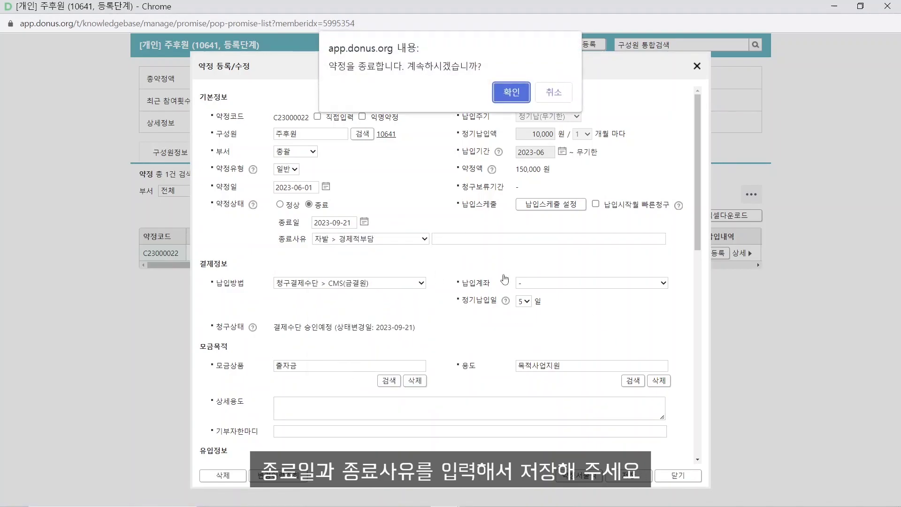
{"action": "left_click", "coordinate": [512, 94]}
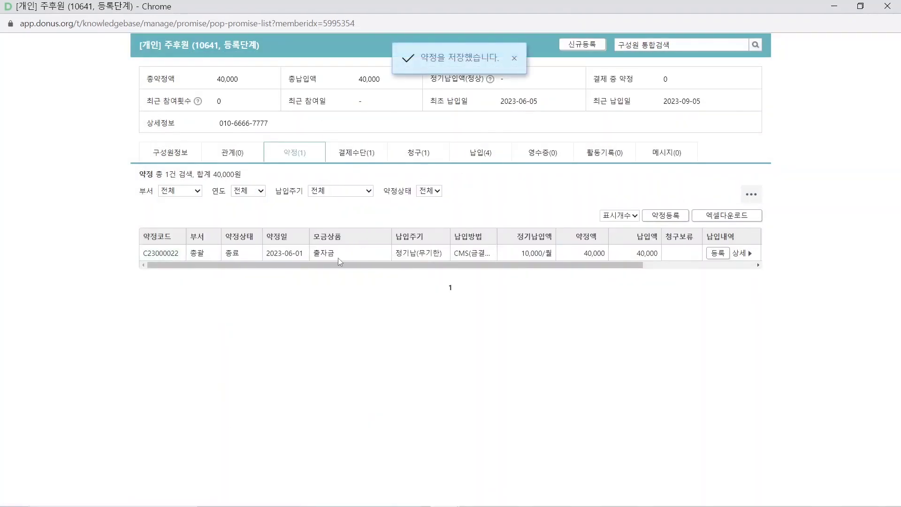